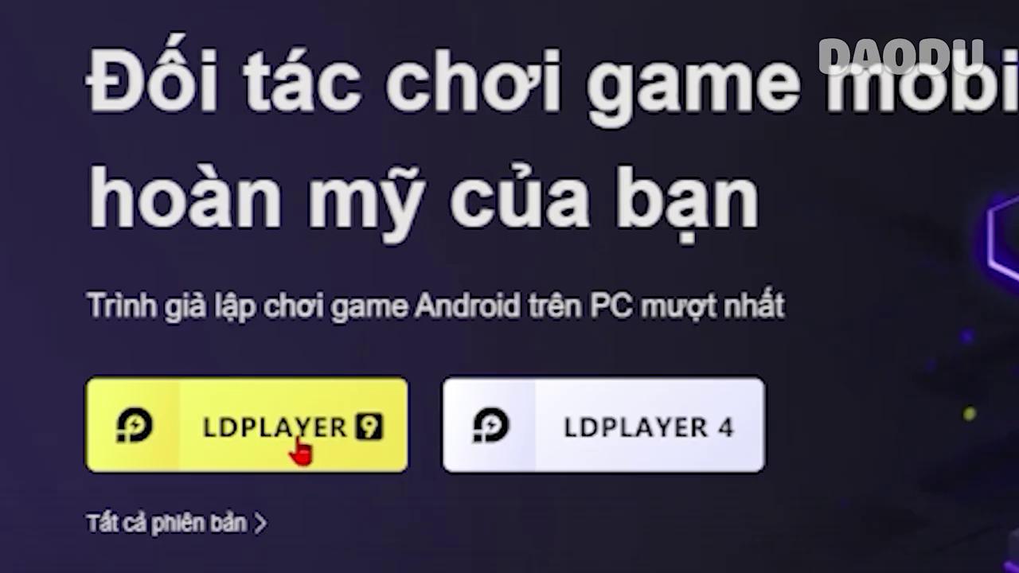
Download the LDPlayer 9 installer from the LDPlayer home page and save it as LDPlayer9.0 in Downloads
{"action": "left_click", "coordinate": [260, 379]}
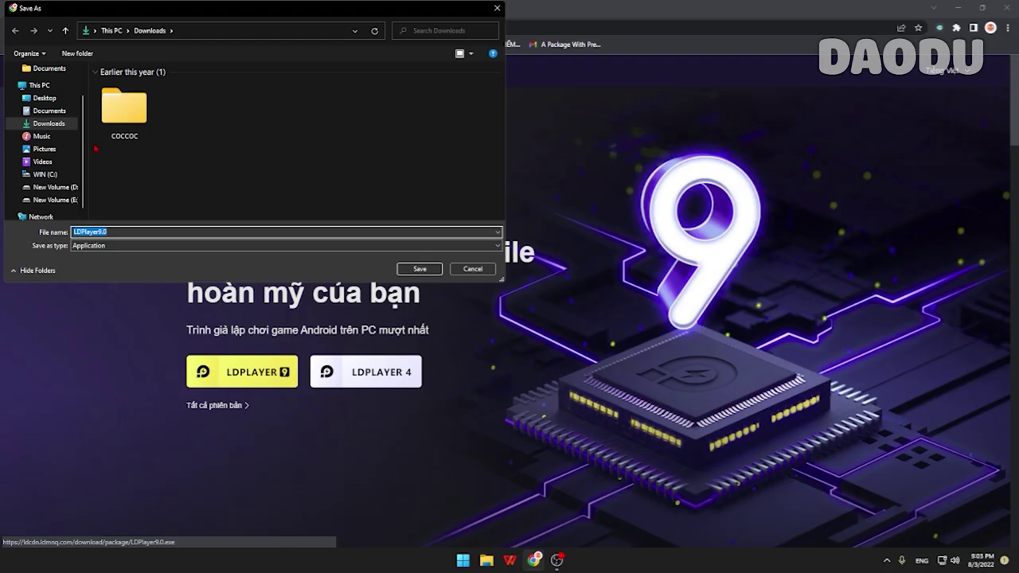
{"action": "left_click", "coordinate": [433, 270]}
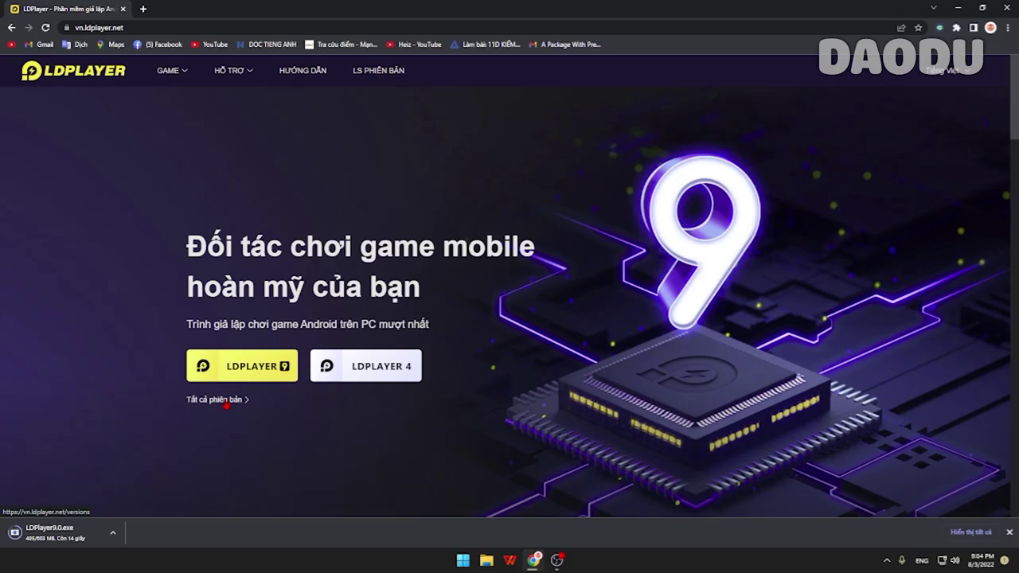
Open the list of all LDPlayer versions and look over the LDPlayer 9, LDPlayer 4 and LDPlayer 3 editions
{"action": "left_click", "coordinate": [226, 403]}
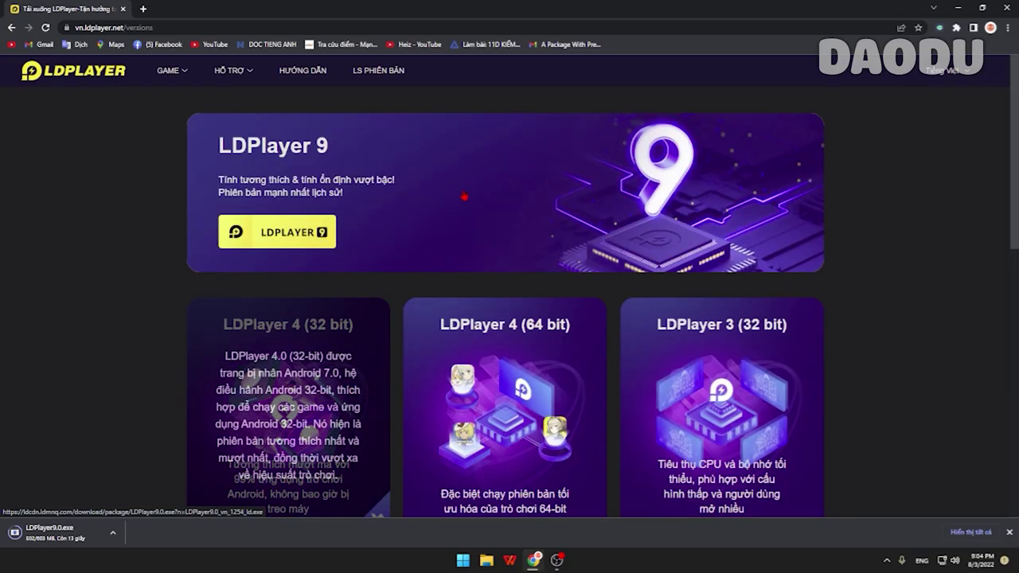
{"action": "left_click", "coordinate": [273, 230]}
{"action": "left_click", "coordinate": [496, 10]}
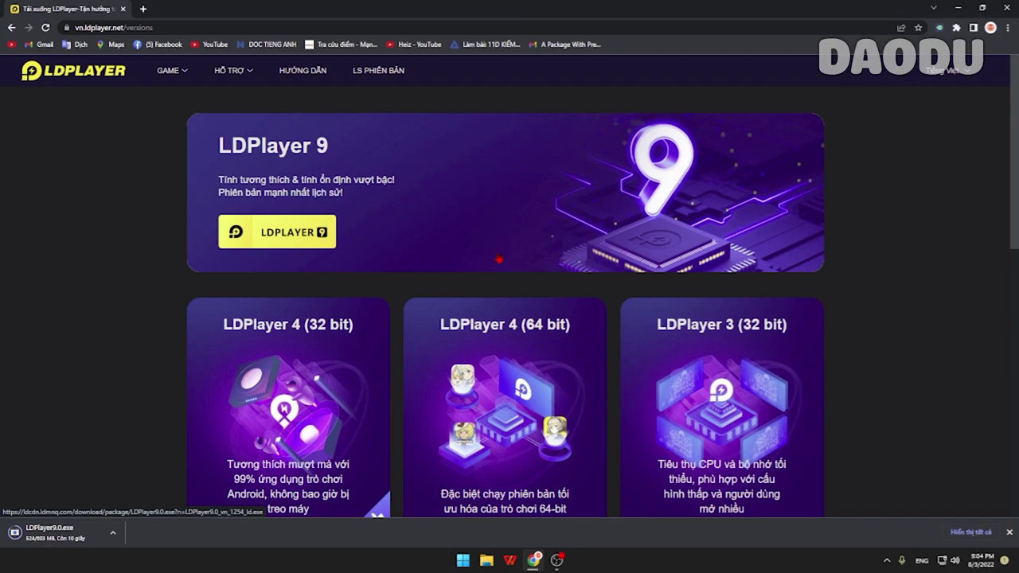
{"action": "scroll", "coordinate": [71, 382], "scroll_direction": "down", "scroll_amount": 1}
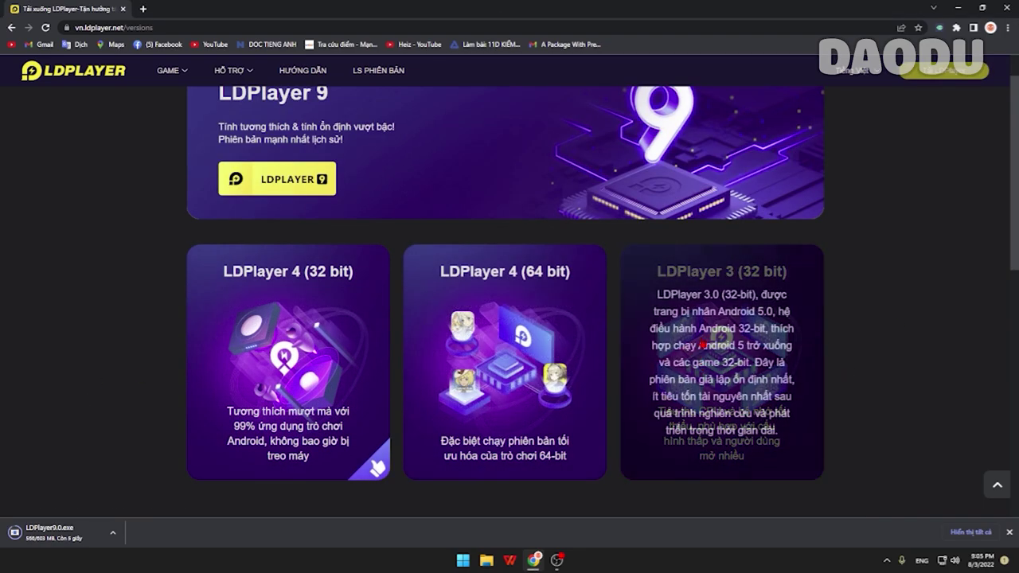
{"action": "scroll", "coordinate": [889, 358], "scroll_direction": "down", "scroll_amount": 1}
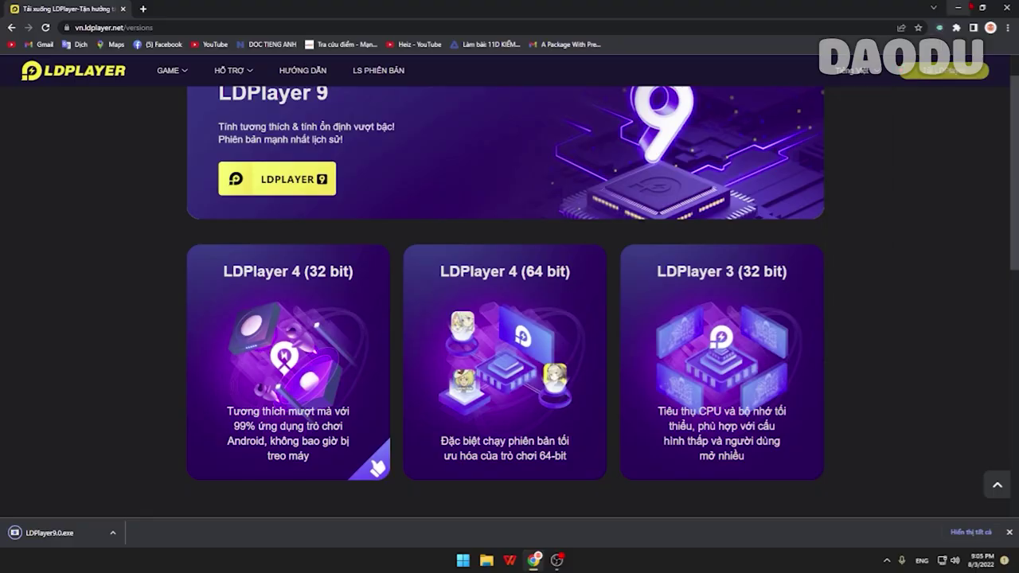
Run the downloaded LDPlayer9.0.exe and set the installer language to Tiếng Việt
{"action": "left_click", "coordinate": [135, 546]}
{"action": "left_click", "coordinate": [426, 315]}
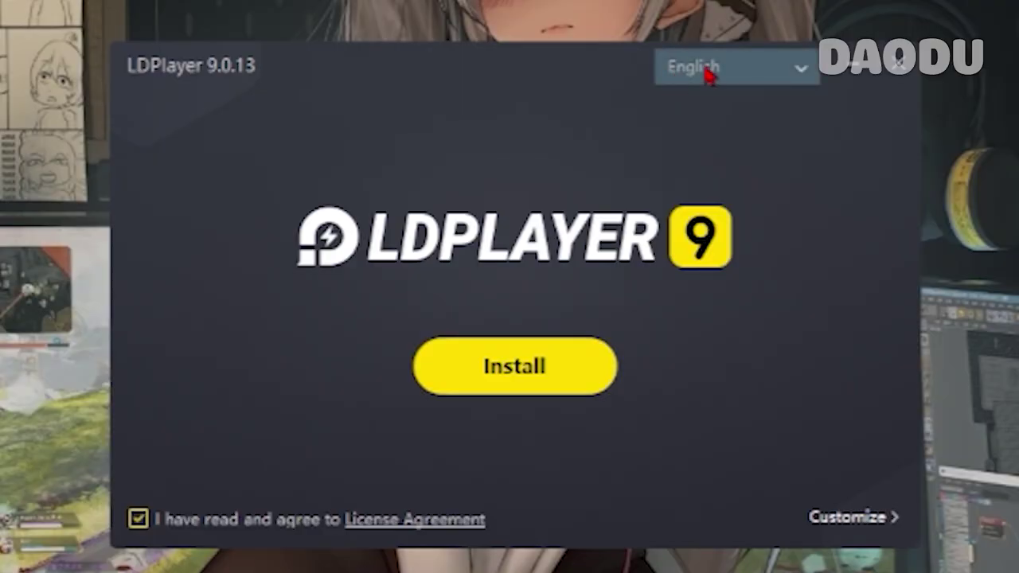
{"action": "left_click", "coordinate": [590, 178]}
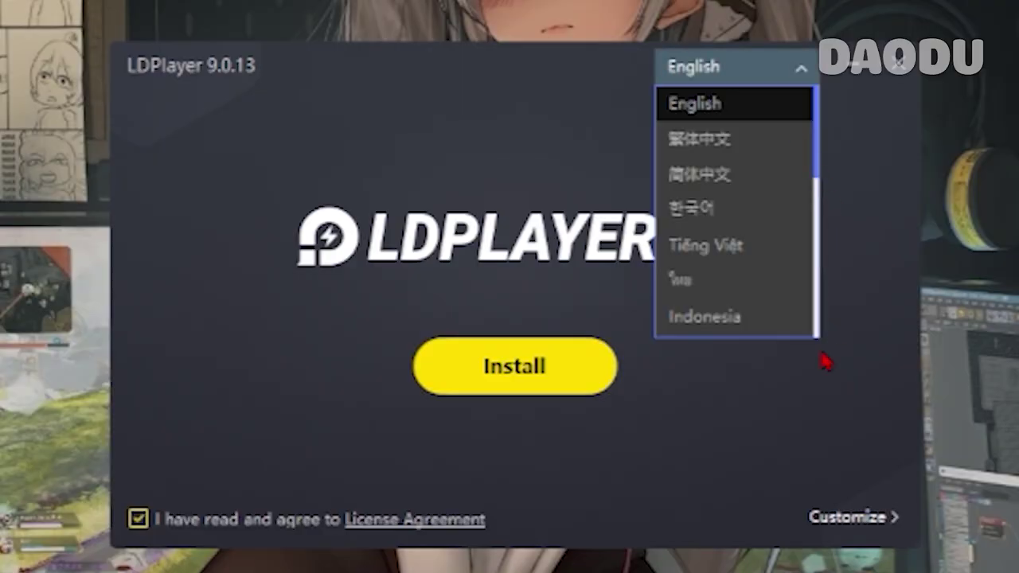
{"action": "left_click", "coordinate": [704, 250]}
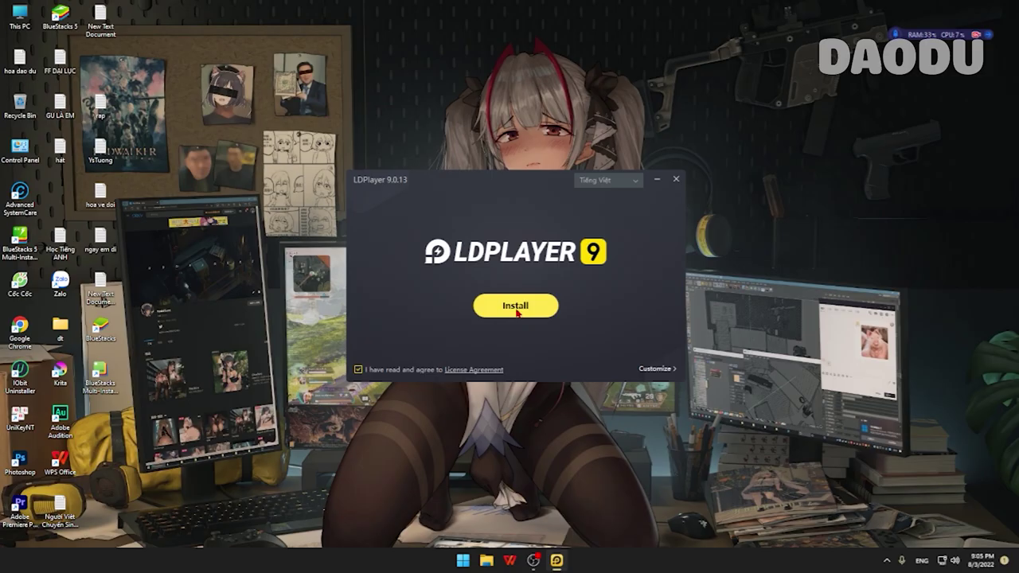
Install LDPlayer 9 and launch the emulator from the installer
{"action": "left_click", "coordinate": [516, 307]}
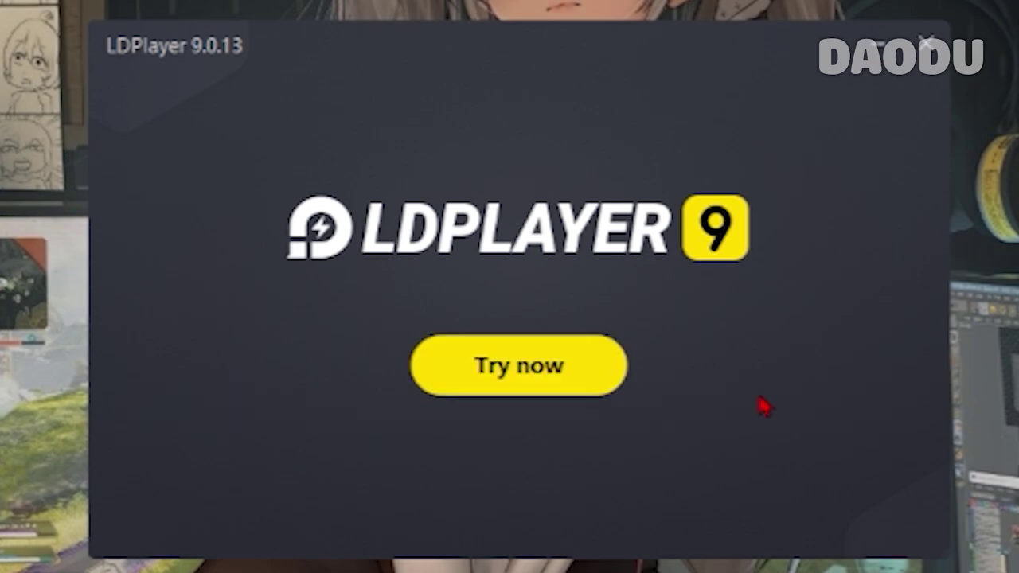
{"action": "left_click", "coordinate": [546, 358]}
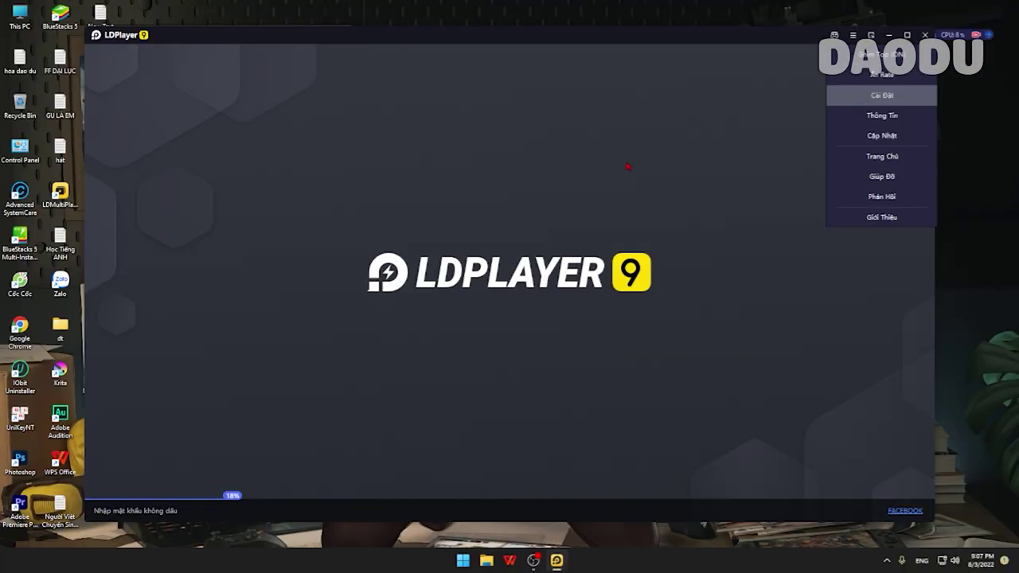
In the emulator's advanced settings, set the tablet resolution to 1920x1080 (dpi 280) and save
{"action": "left_click", "coordinate": [881, 95]}
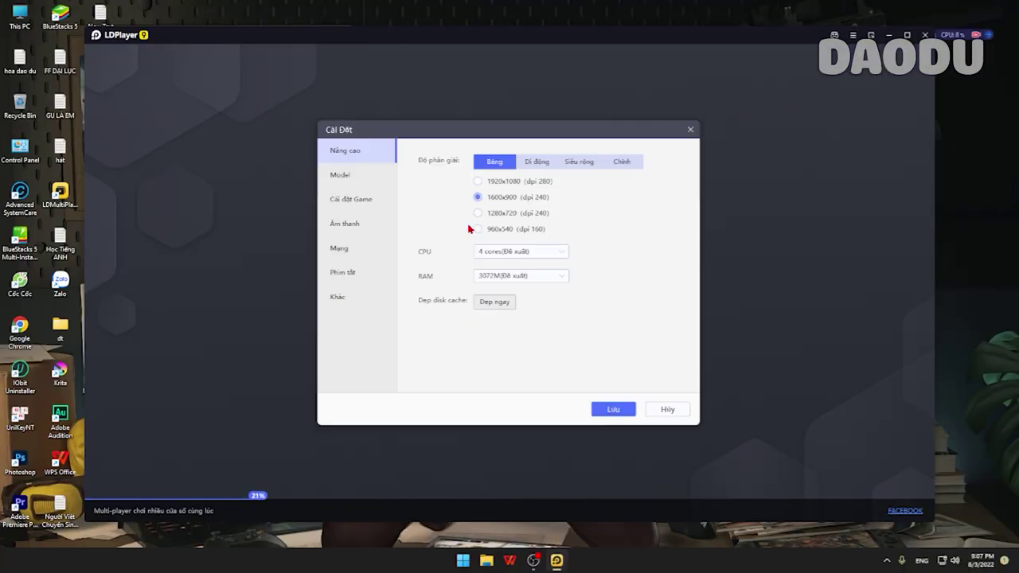
{"action": "left_click", "coordinate": [479, 182]}
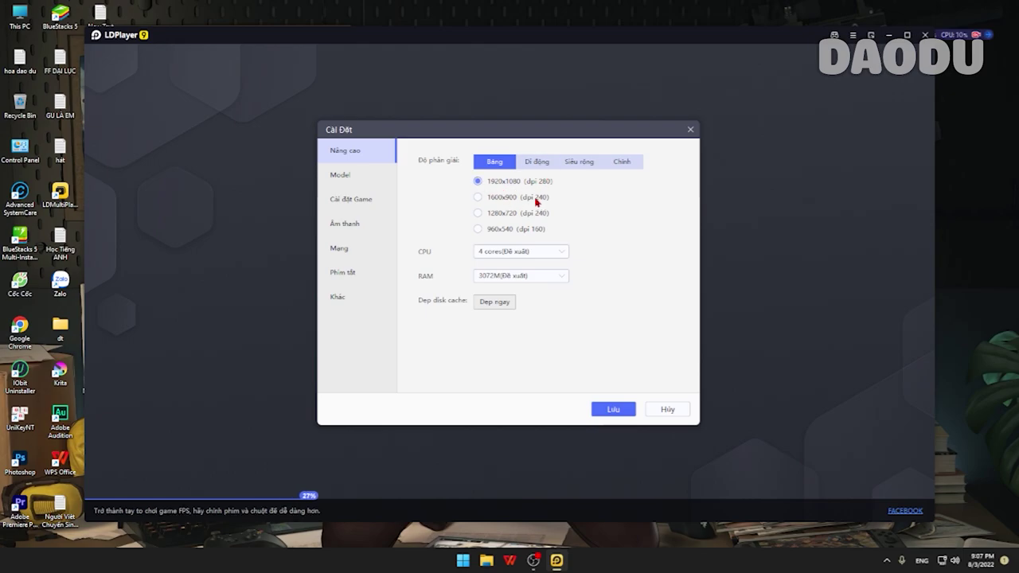
{"action": "left_click", "coordinate": [609, 412]}
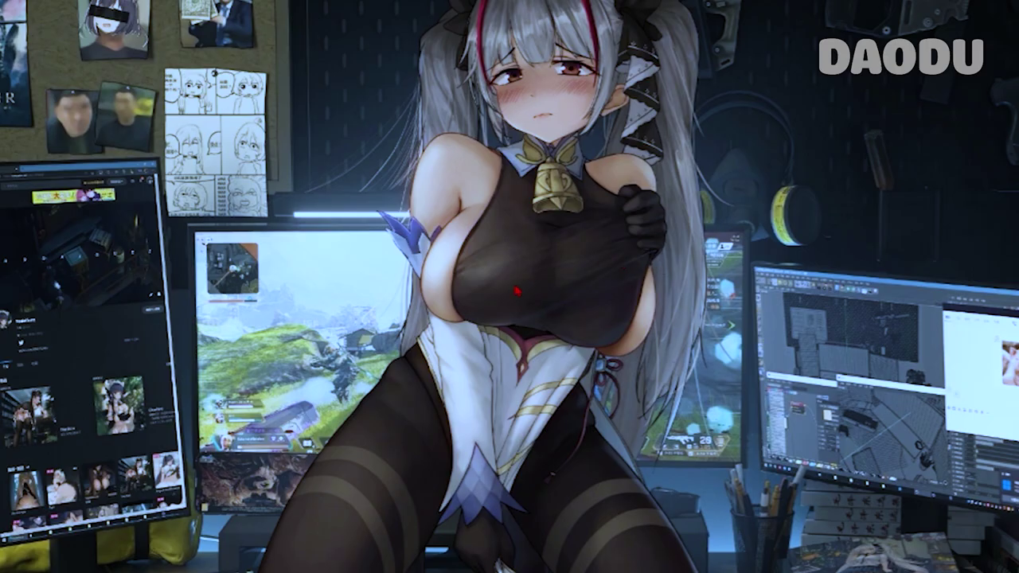
Reopen the emulator settings and change the Samsung device model to SM-N971N
{"action": "left_click", "coordinate": [895, 13]}
{"action": "left_click", "coordinate": [899, 36]}
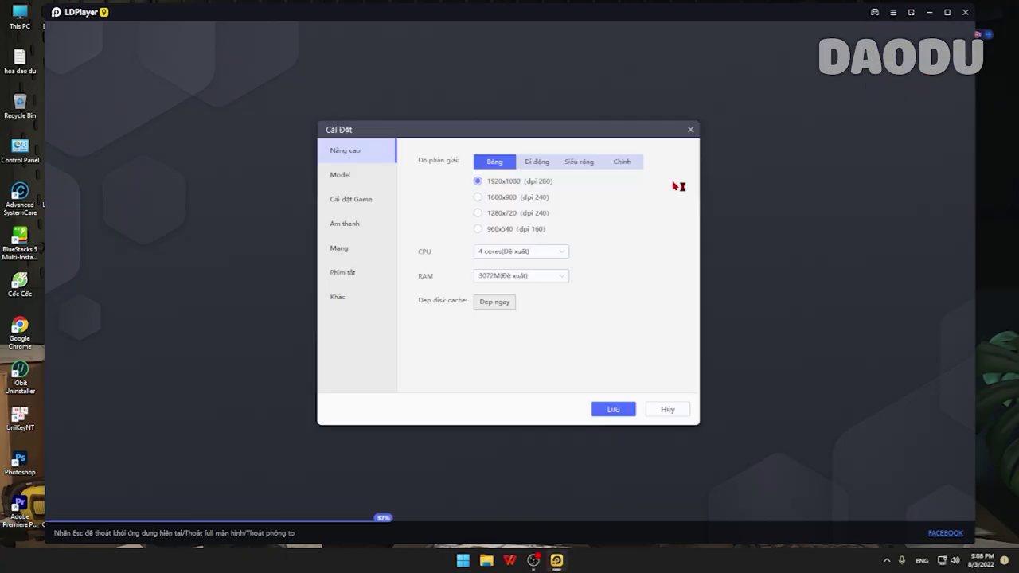
{"action": "left_click", "coordinate": [360, 176]}
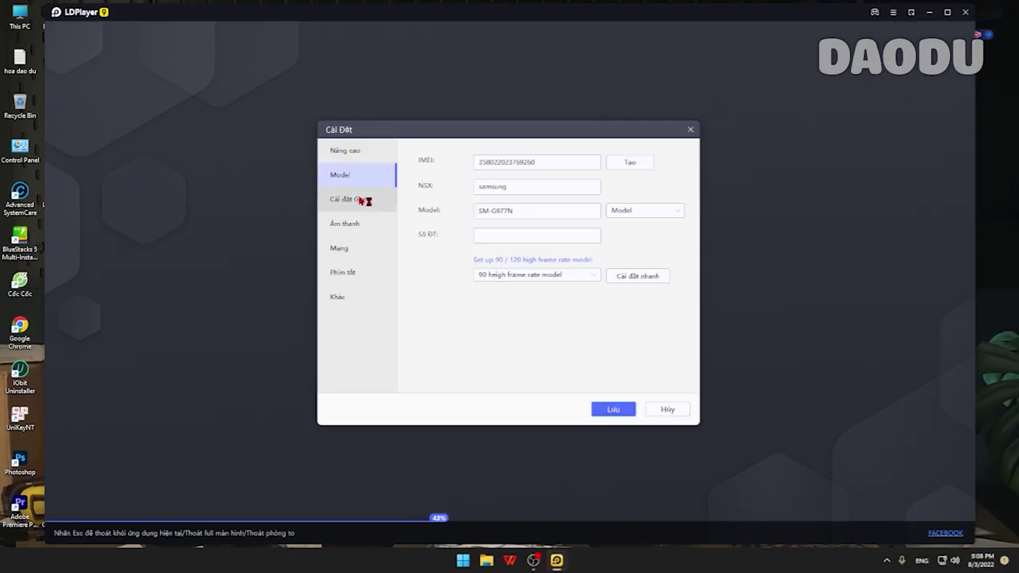
{"action": "left_click", "coordinate": [531, 210]}
{"action": "double_click", "coordinate": [509, 186]}
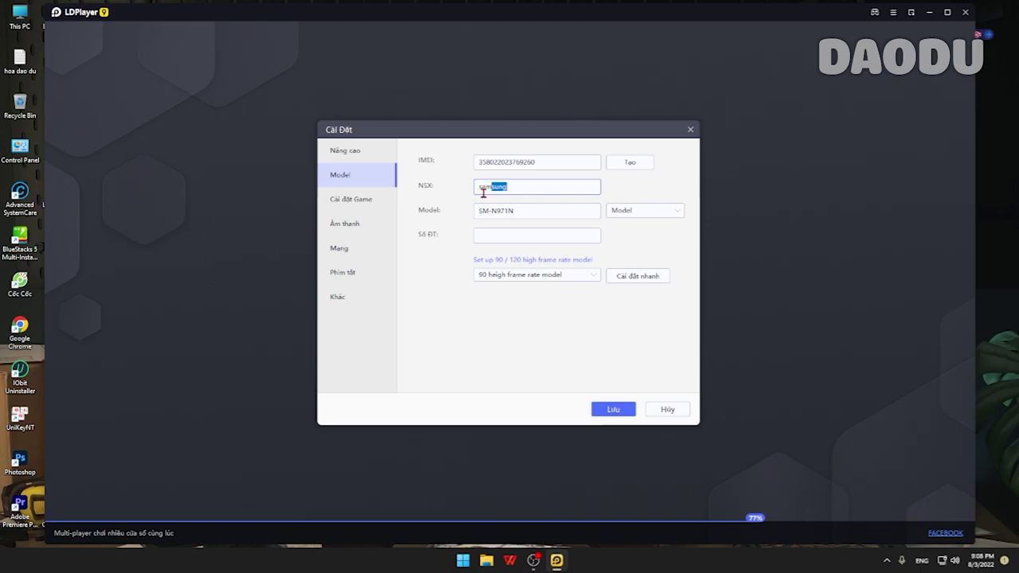
{"action": "left_click", "coordinate": [557, 211]}
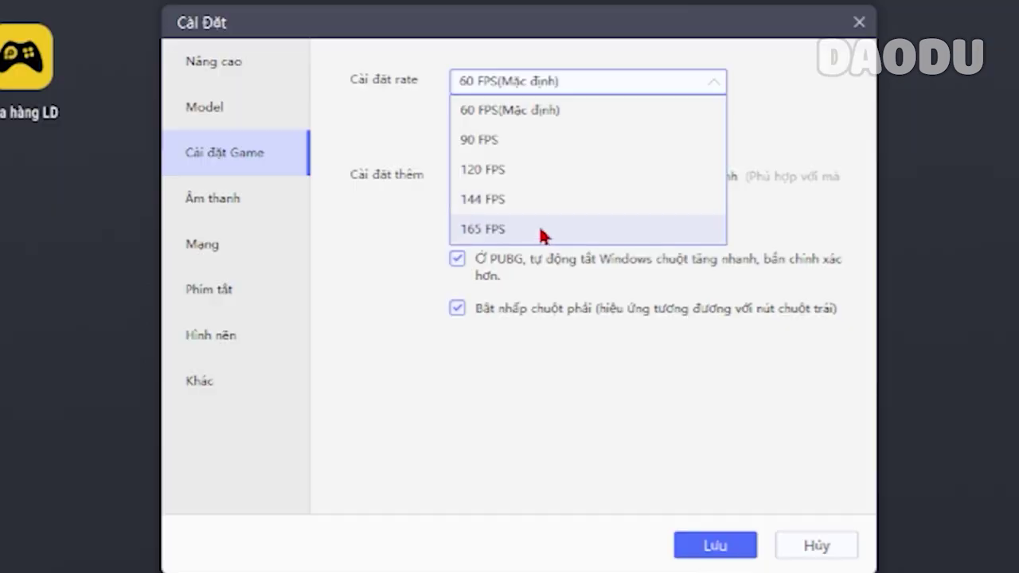
Set the game frame rate to 165 FPS with high frame rate mode enabled, then save and restart the emulator
{"action": "left_click", "coordinate": [540, 231]}
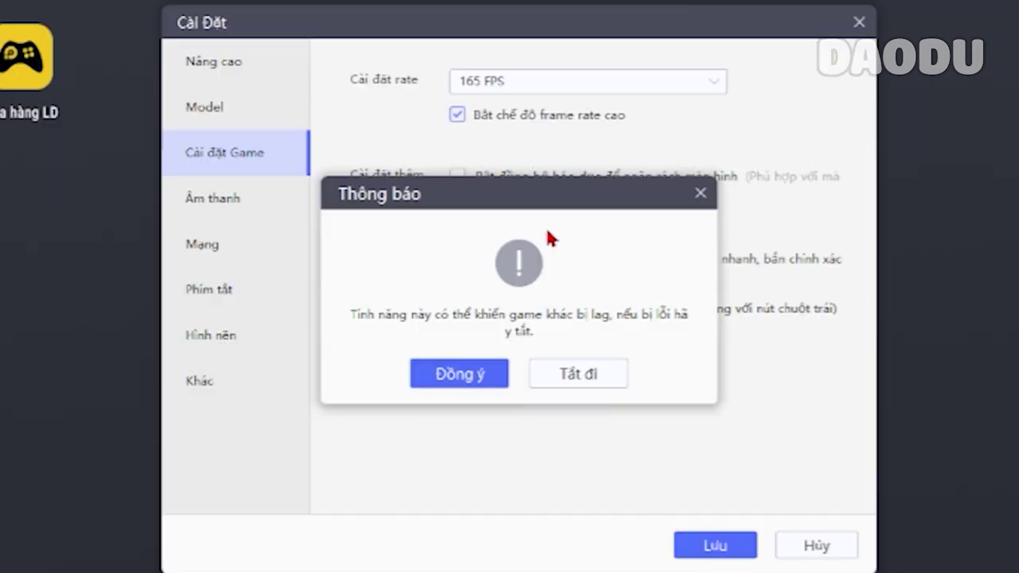
{"action": "left_click", "coordinate": [484, 373]}
{"action": "left_click", "coordinate": [595, 84]}
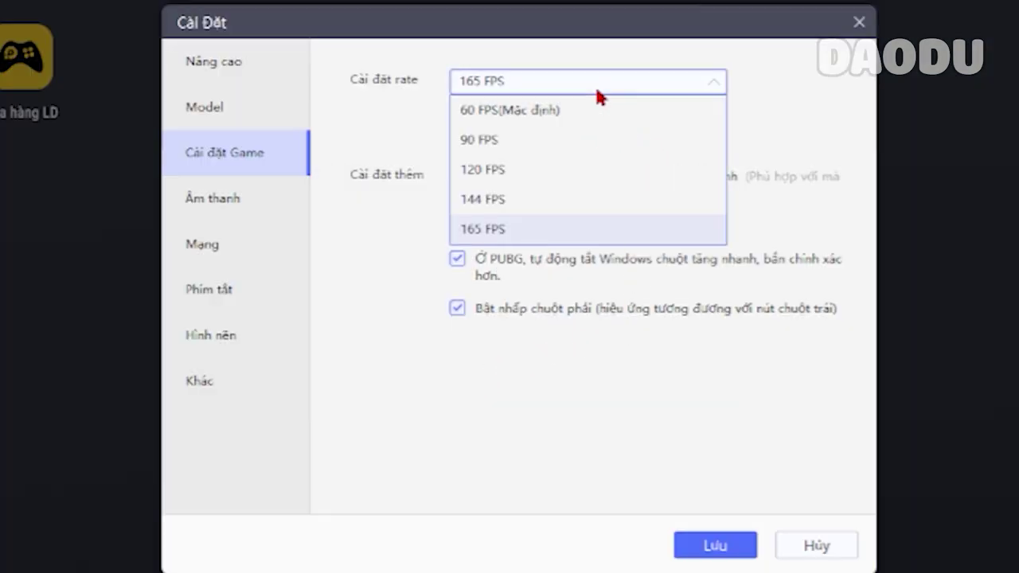
{"action": "left_click", "coordinate": [551, 213]}
{"action": "left_click", "coordinate": [714, 545]}
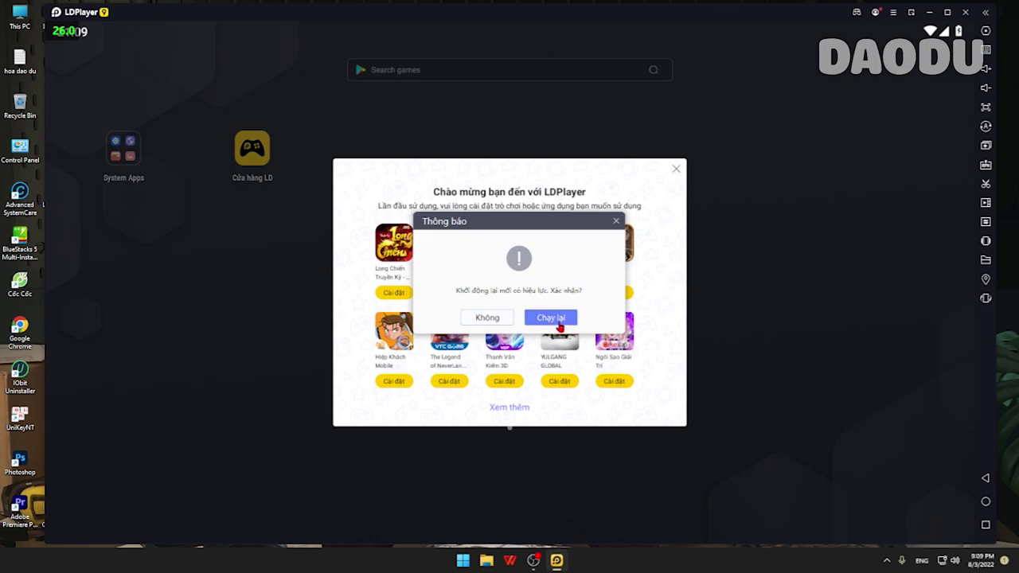
{"action": "left_click", "coordinate": [557, 322]}
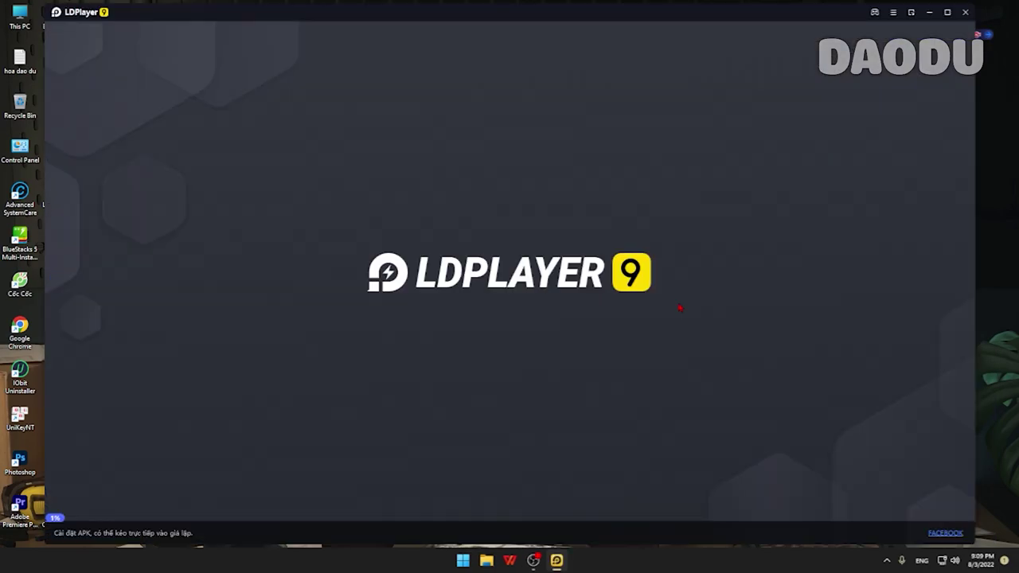
Reopen the emulator settings and review the sound devices, game frame rate, advanced and other options, then close them
{"action": "left_click", "coordinate": [893, 12]}
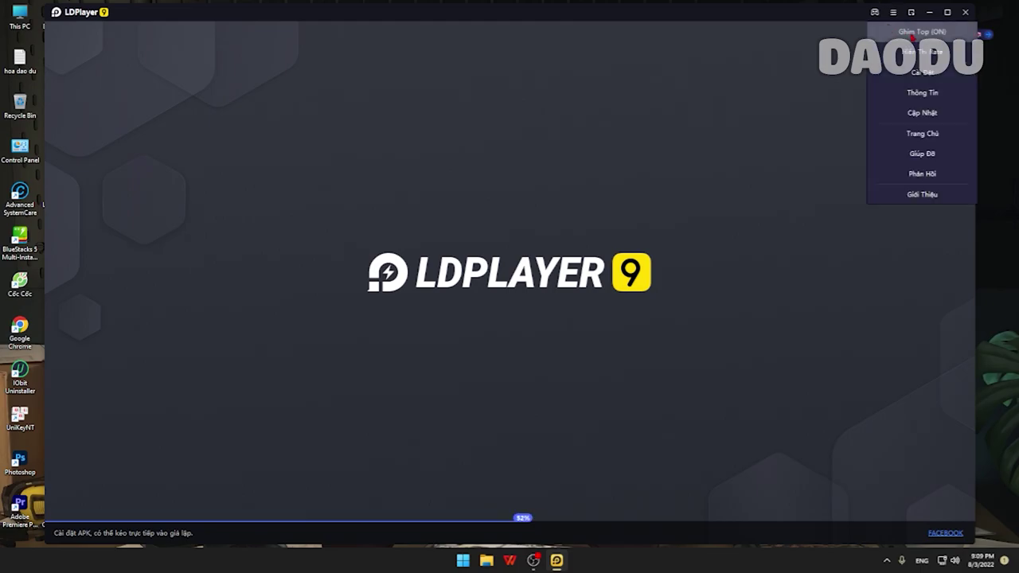
{"action": "left_click", "coordinate": [917, 112]}
{"action": "left_click", "coordinate": [352, 226]}
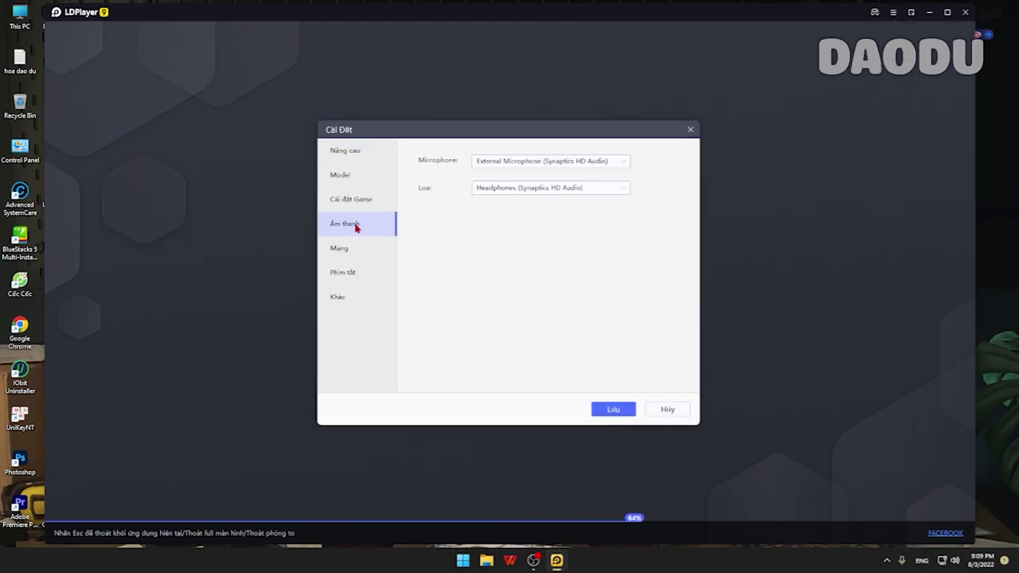
{"action": "left_click", "coordinate": [370, 209]}
{"action": "left_click", "coordinate": [548, 162]}
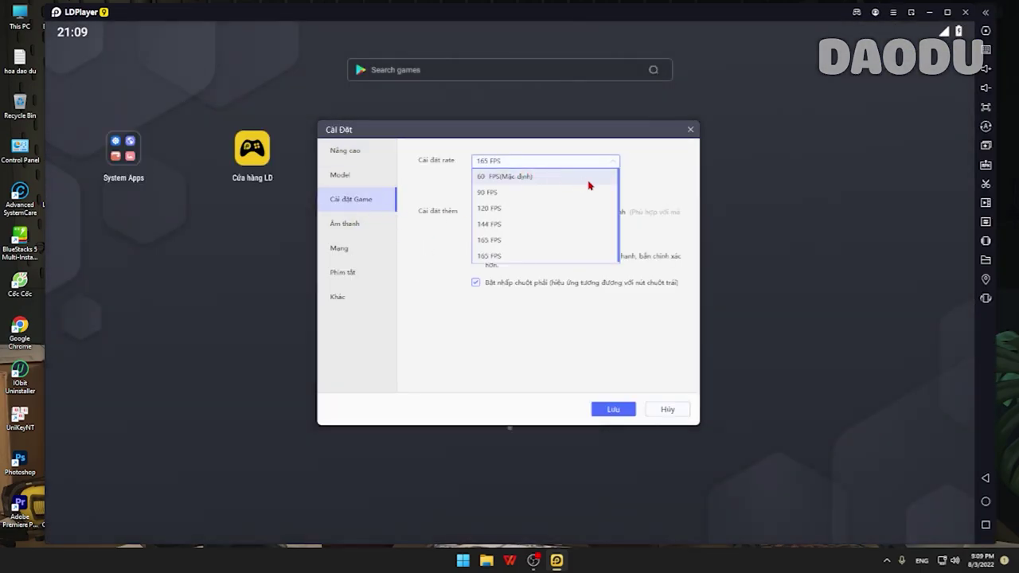
{"action": "left_click", "coordinate": [608, 253]}
{"action": "left_click", "coordinate": [357, 150]}
{"action": "left_click", "coordinate": [357, 296]}
{"action": "left_click", "coordinate": [689, 130]}
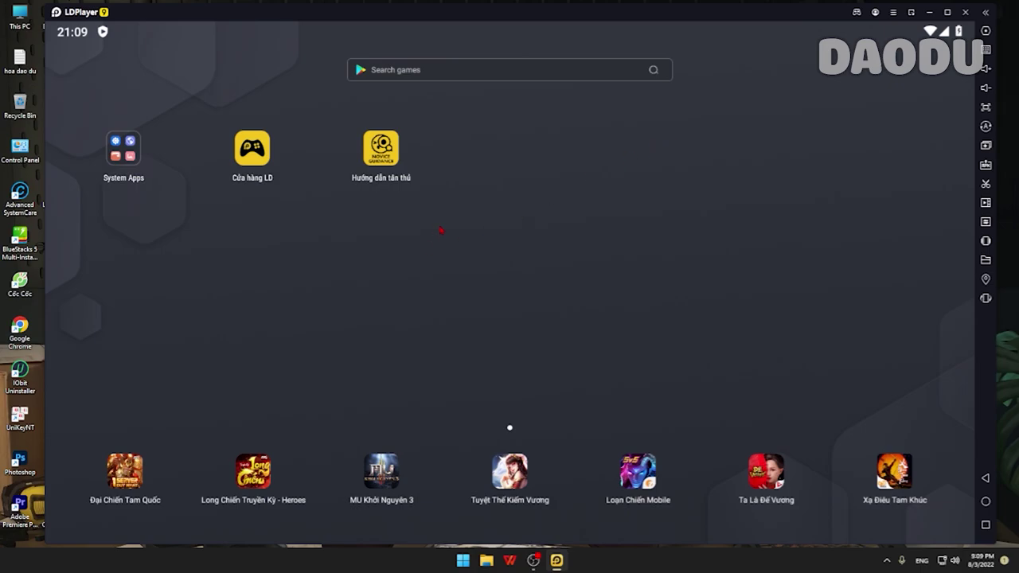
Open the Play Store from the System Apps folder, search for "free fire" and install Garena Free Fire
{"action": "left_click", "coordinate": [124, 153]}
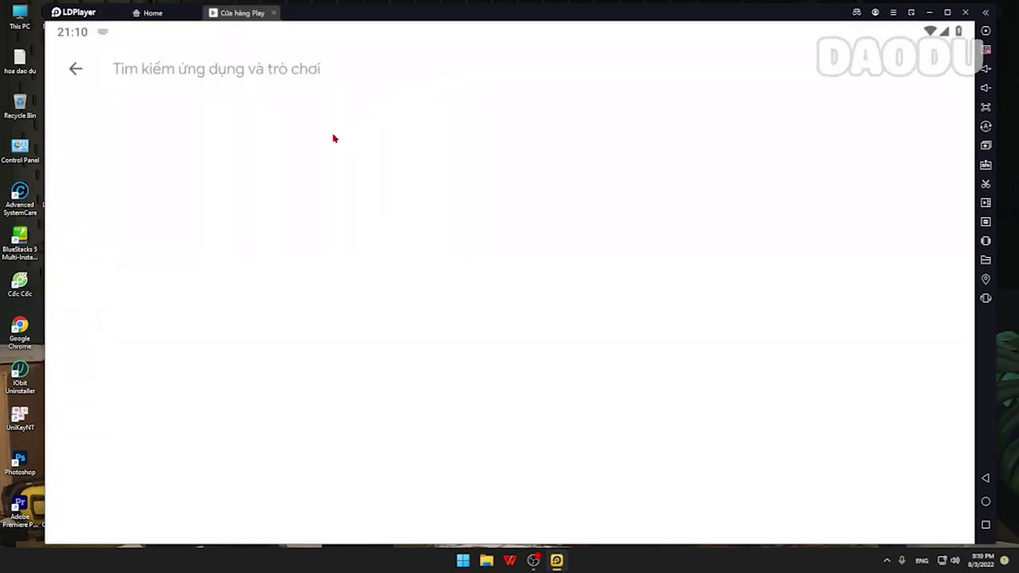
{"action": "type", "text": "free f"}
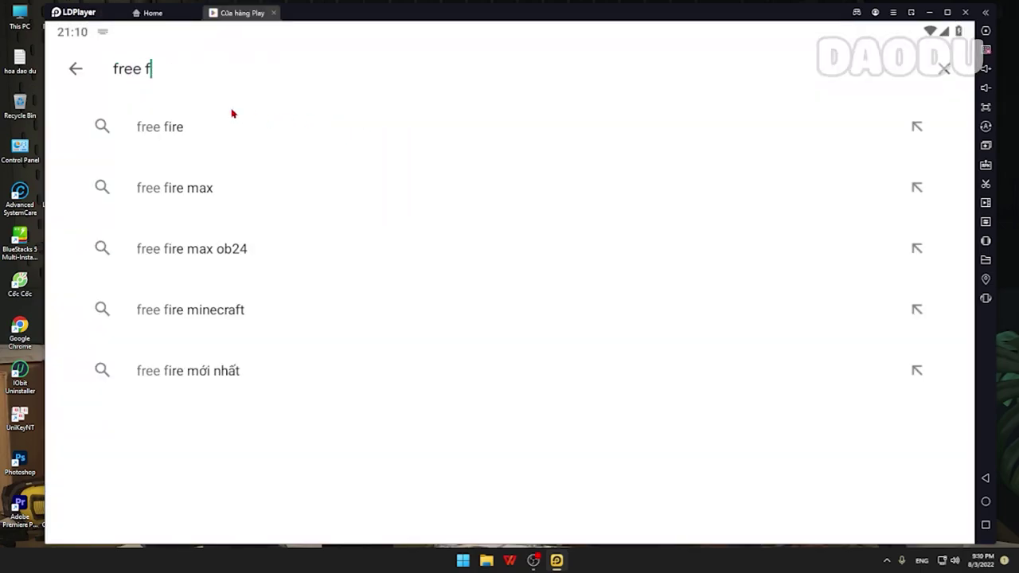
{"action": "left_click", "coordinate": [209, 128]}
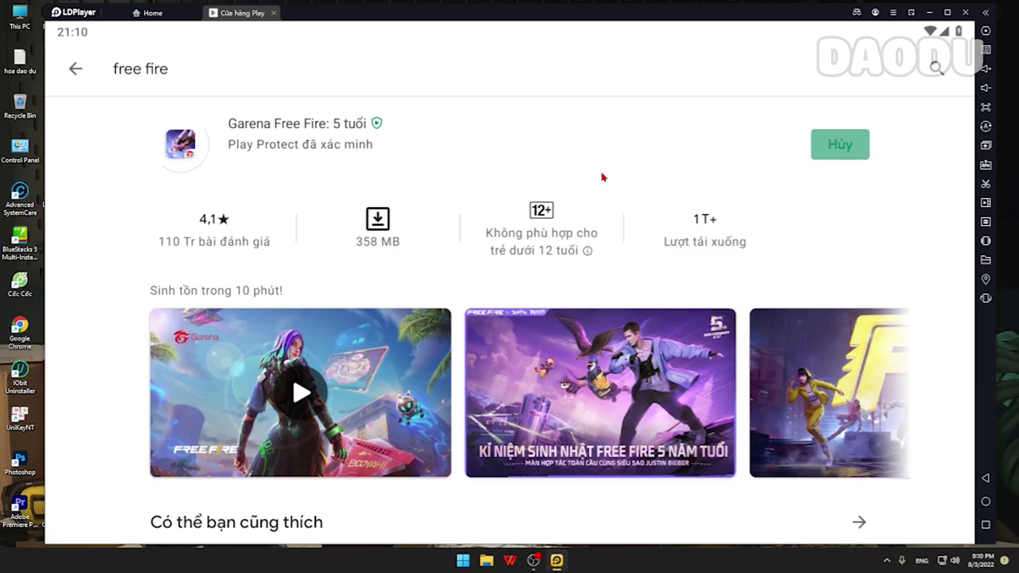
{"action": "left_click", "coordinate": [603, 175]}
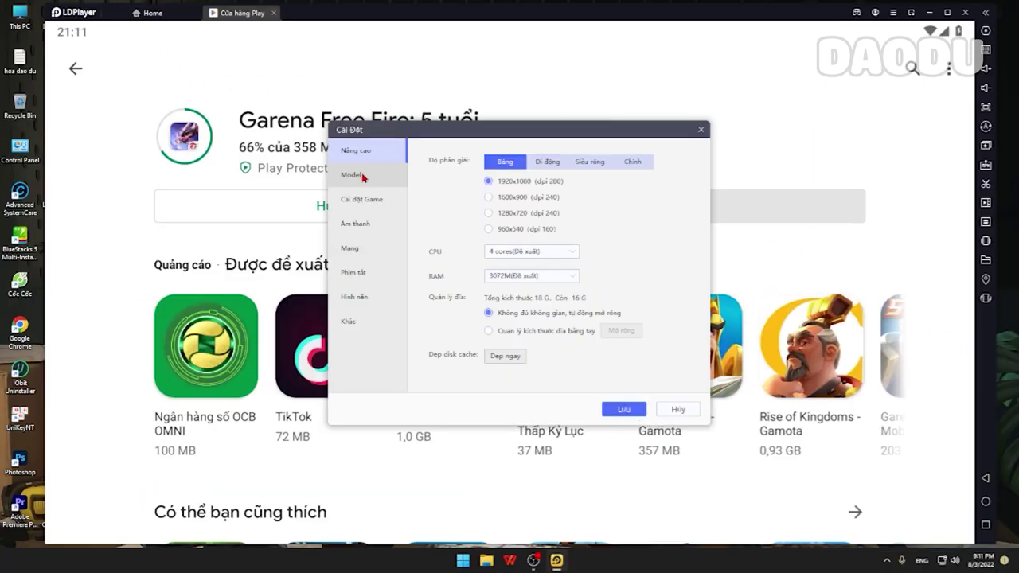
Examine the 90 and 120 high frame rate model options and the model list in the device model settings
{"action": "left_click", "coordinate": [362, 179]}
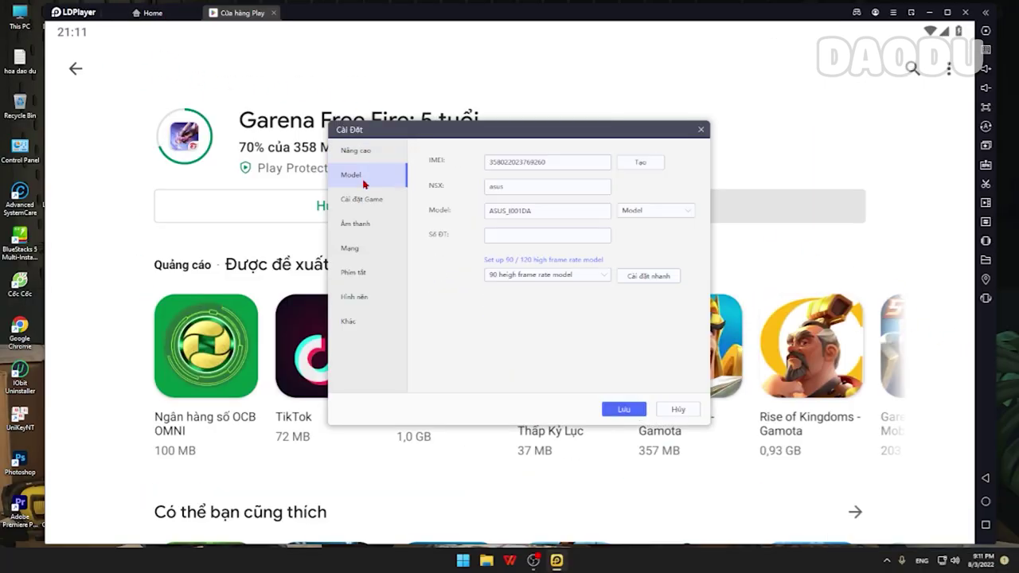
{"action": "left_click", "coordinate": [585, 274]}
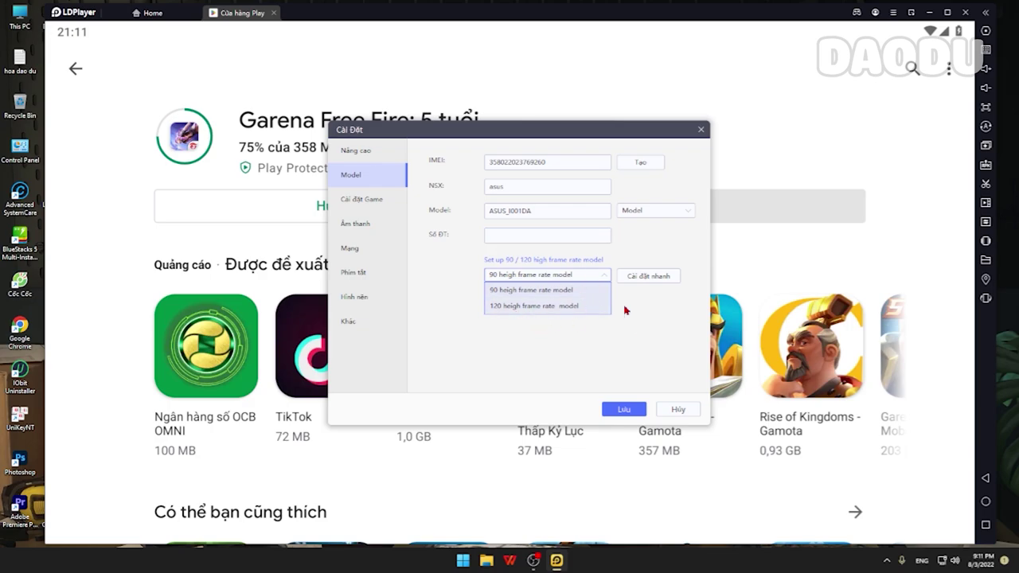
{"action": "left_click", "coordinate": [615, 333]}
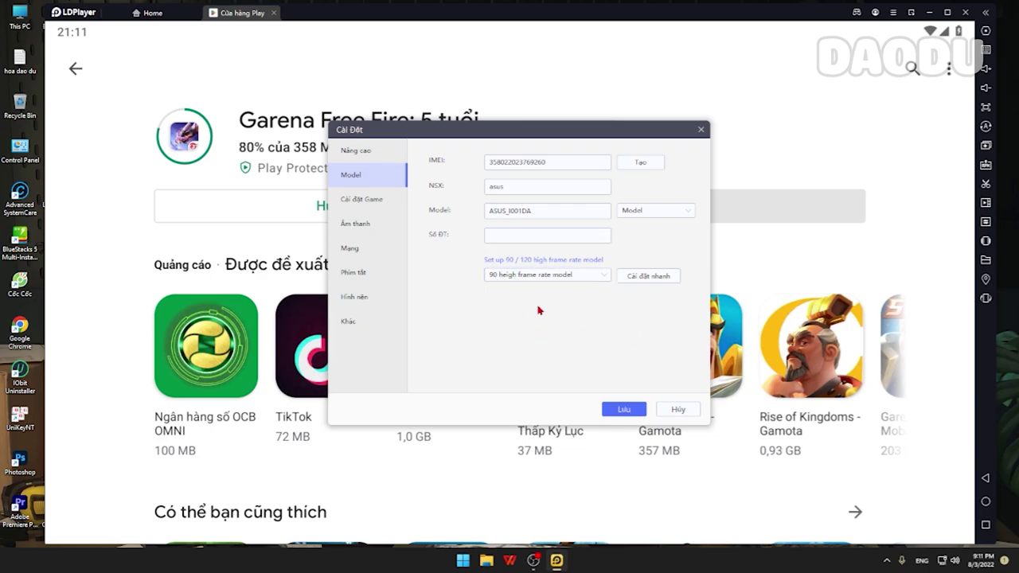
{"action": "left_click", "coordinate": [654, 211]}
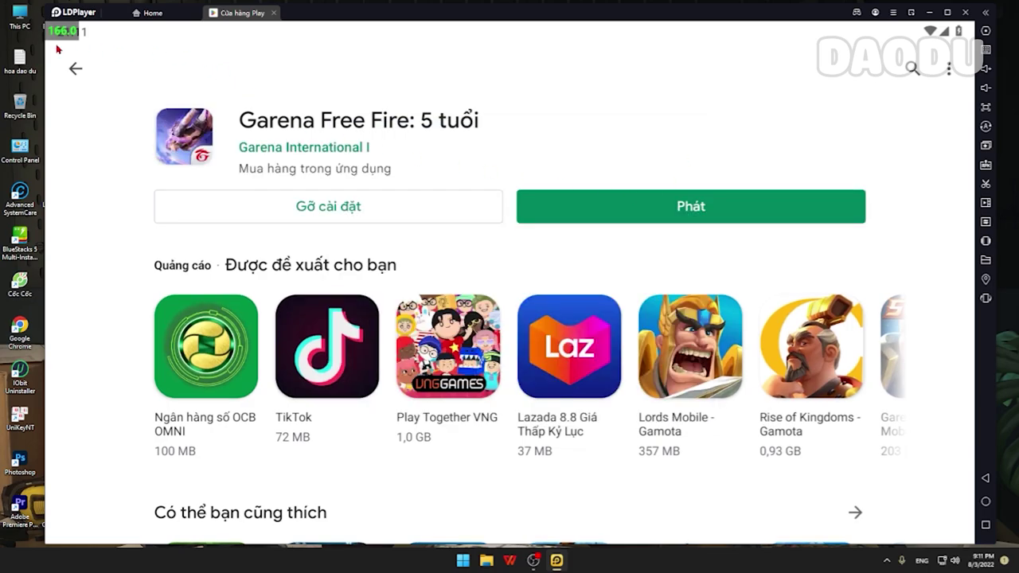
Launch Garena Free Fire from its store page
{"action": "left_click", "coordinate": [686, 195]}
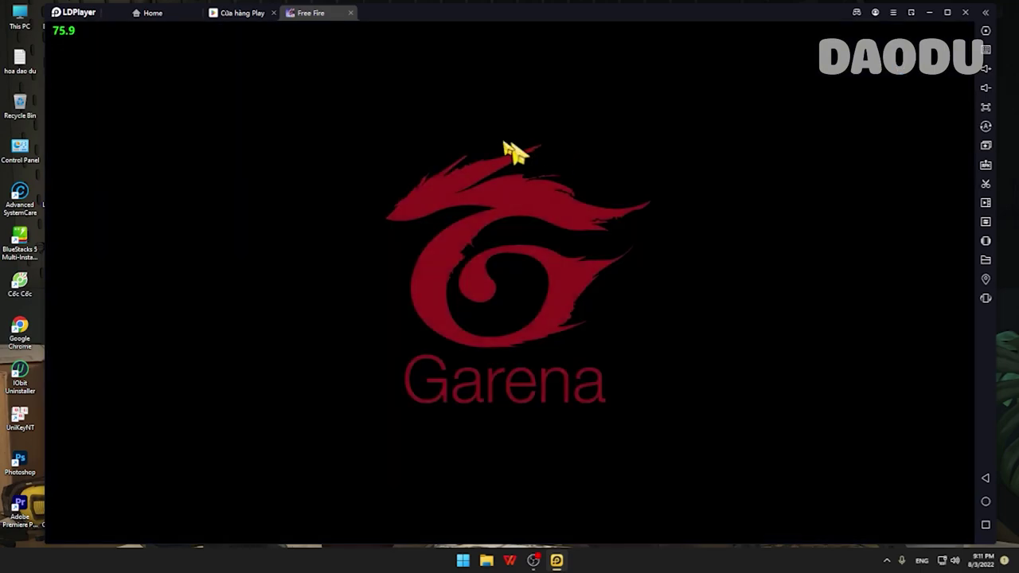
Close the Play Store tab and the emulator settings window, and open the emulator's main menu while Free Fire loads
{"action": "left_click", "coordinate": [272, 13]}
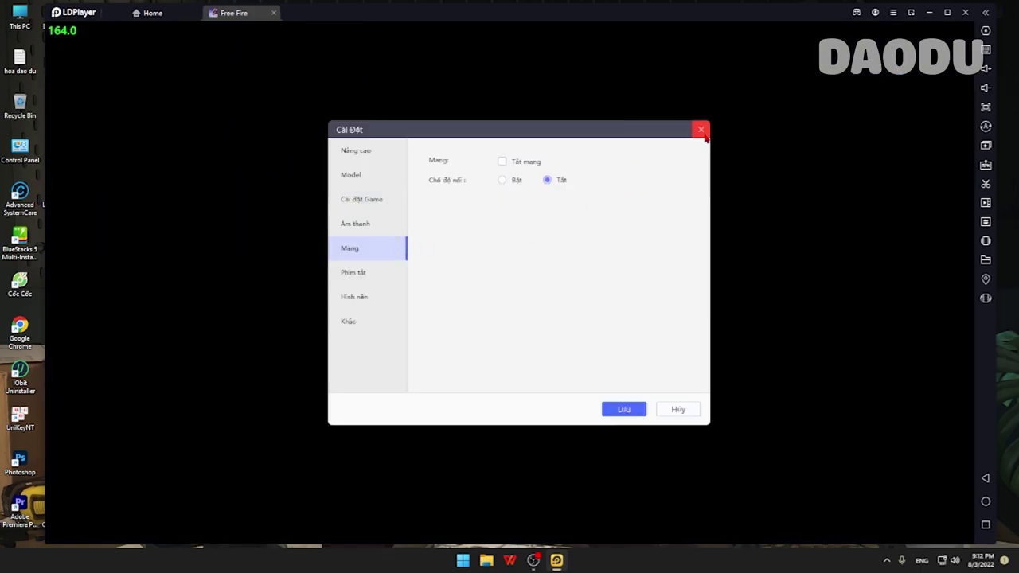
{"action": "left_click", "coordinate": [701, 132]}
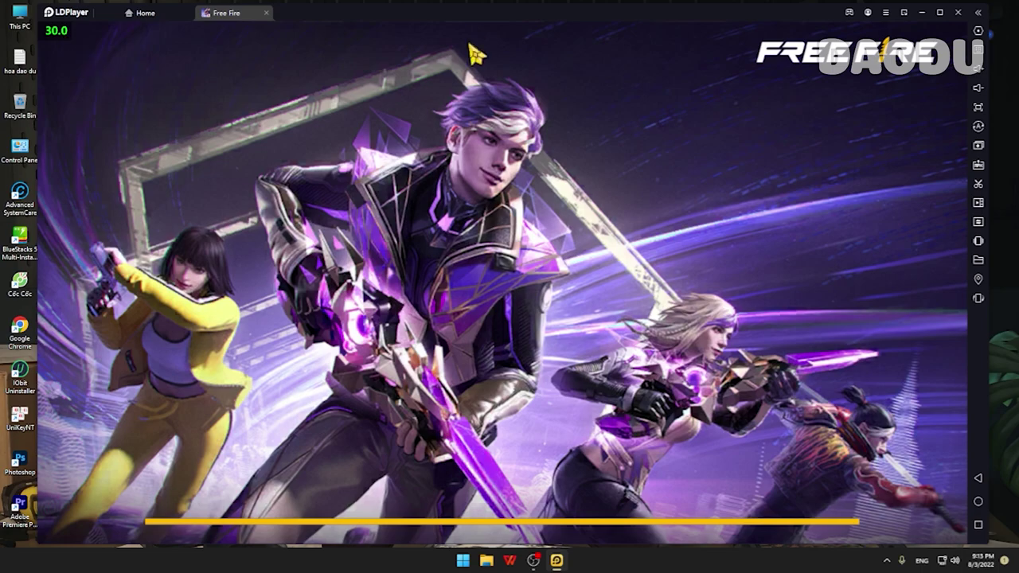
{"action": "left_click", "coordinate": [885, 12]}
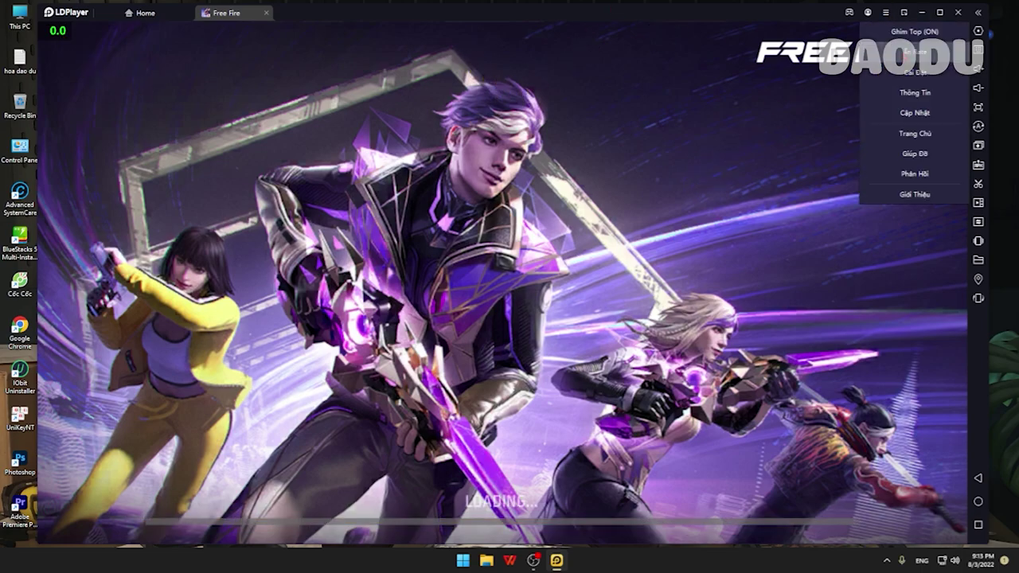
{"action": "left_click", "coordinate": [902, 54]}
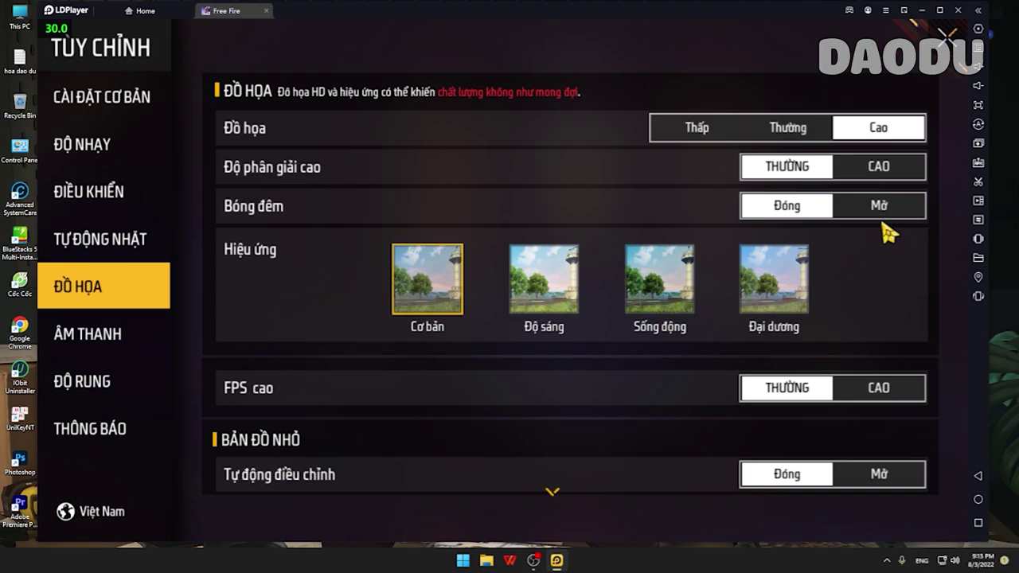
Set Free Fire's high FPS option (FPS cao) and high resolution option (Độ phân giải cao) to CAO, accepting the notice
{"action": "left_click", "coordinate": [878, 388]}
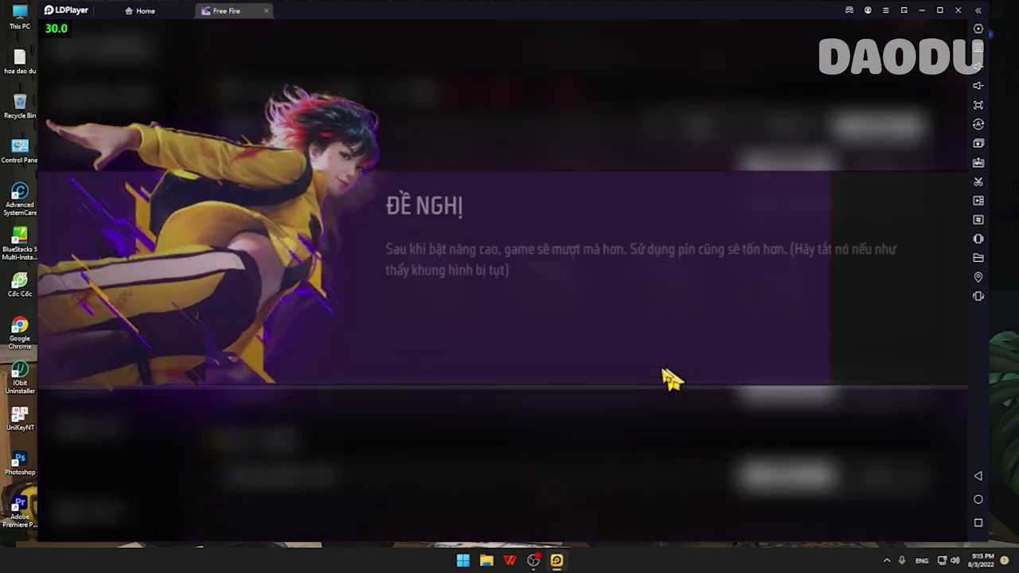
{"action": "left_click", "coordinate": [852, 345]}
{"action": "left_click", "coordinate": [867, 166]}
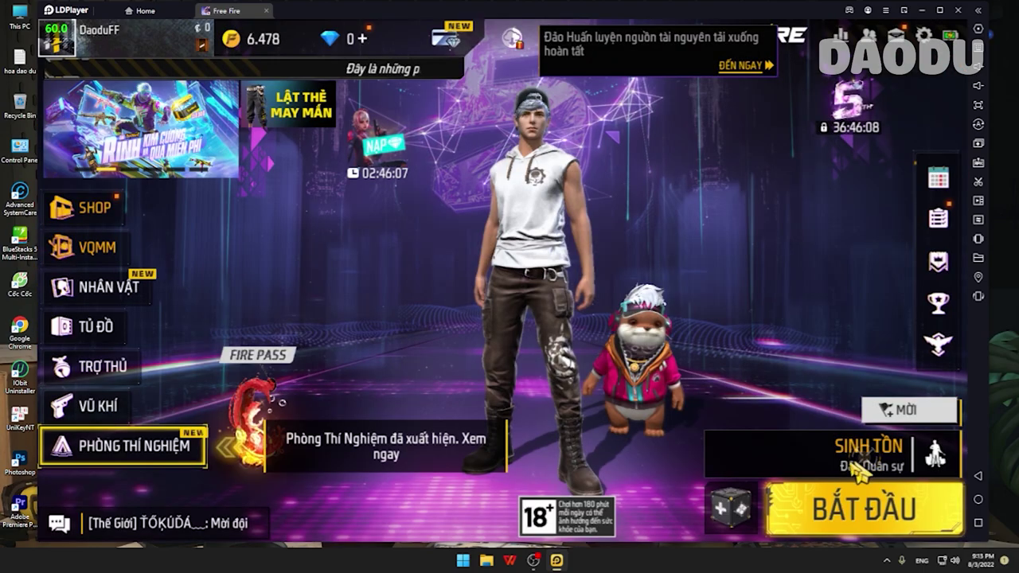
Choose the training mode (Huấn luyện) in the Free Fire lobby and start it
{"action": "left_click", "coordinate": [716, 446]}
{"action": "left_click", "coordinate": [724, 482]}
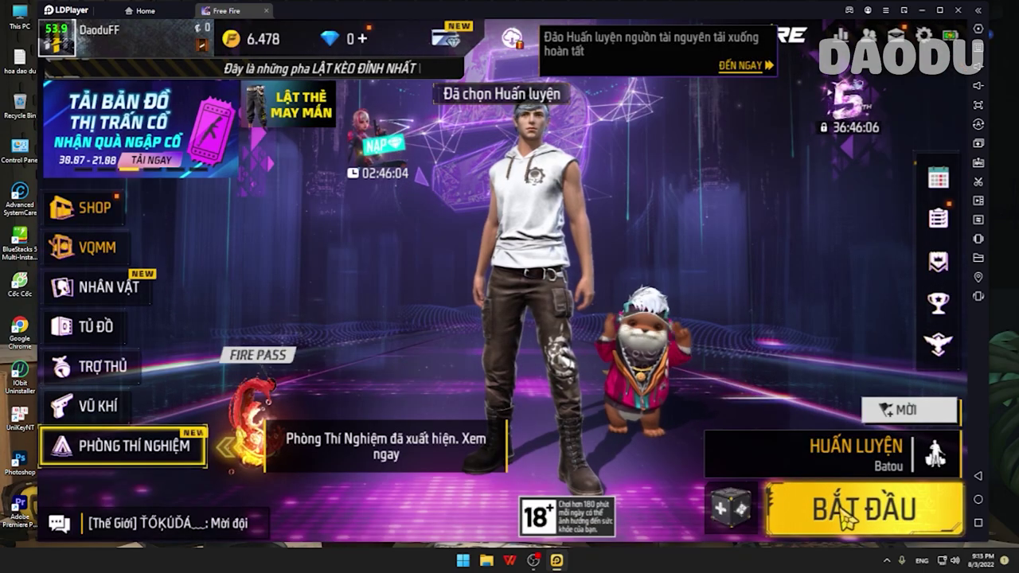
{"action": "left_click", "coordinate": [839, 513]}
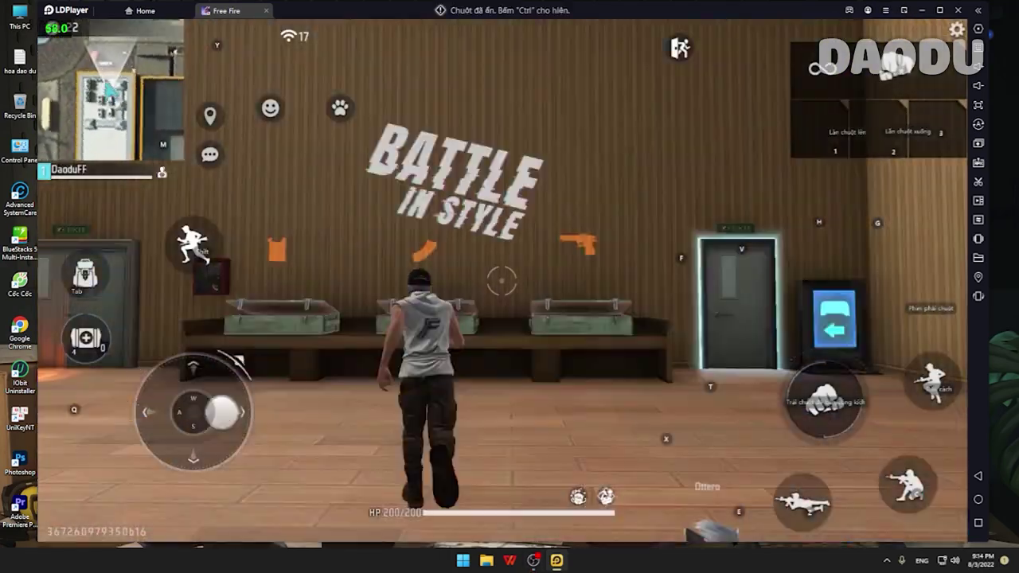
Test the keyboard controls in the training room by running around, jumping, picking up a pistol and switching weapons
{"action": "key", "text": "a"}
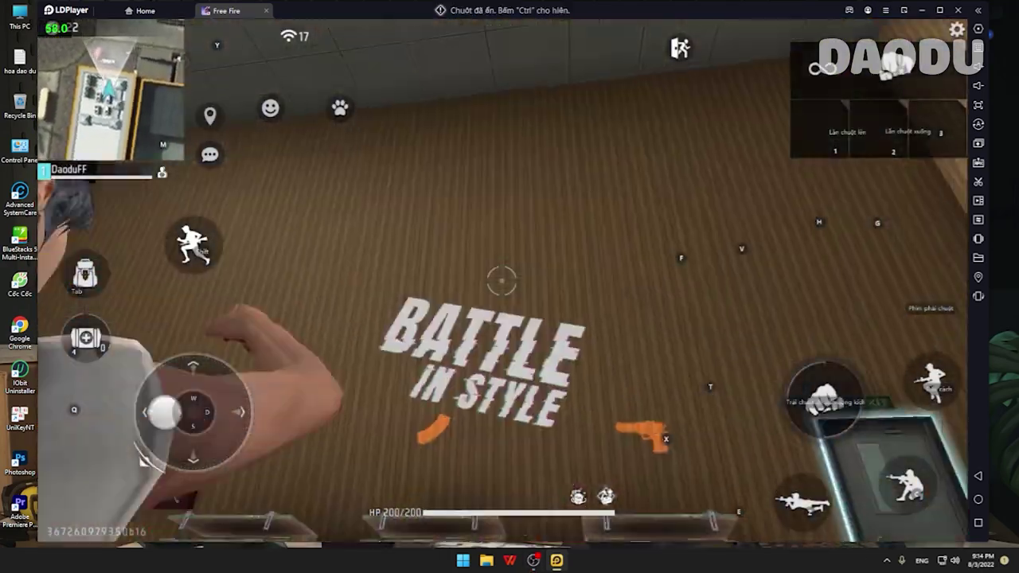
{"action": "key", "text": "shift"}
{"action": "key", "text": "w"}
{"action": "key", "text": "s"}
{"action": "key", "text": "d"}
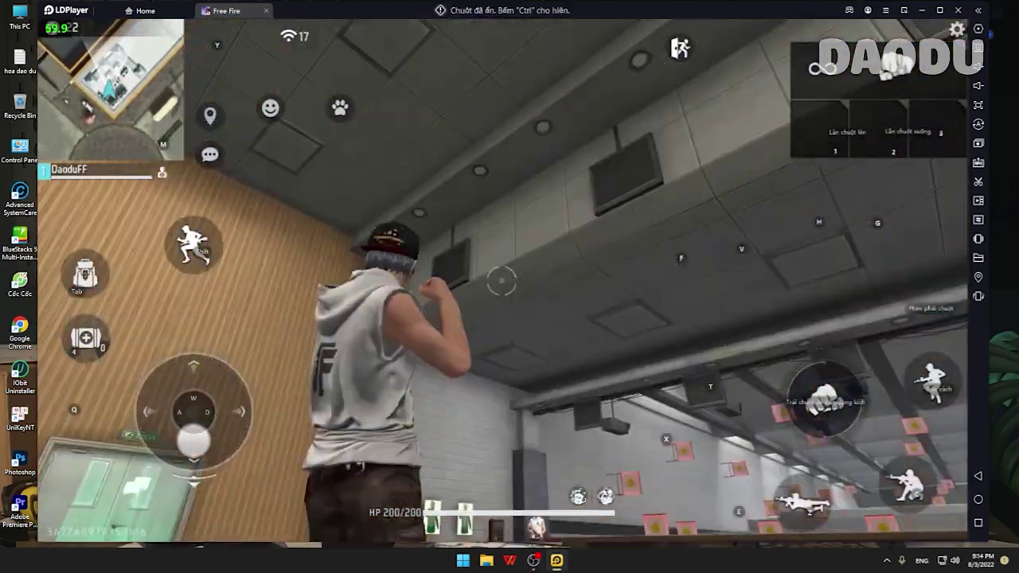
{"action": "key", "text": "w"}
{"action": "key", "text": "f"}
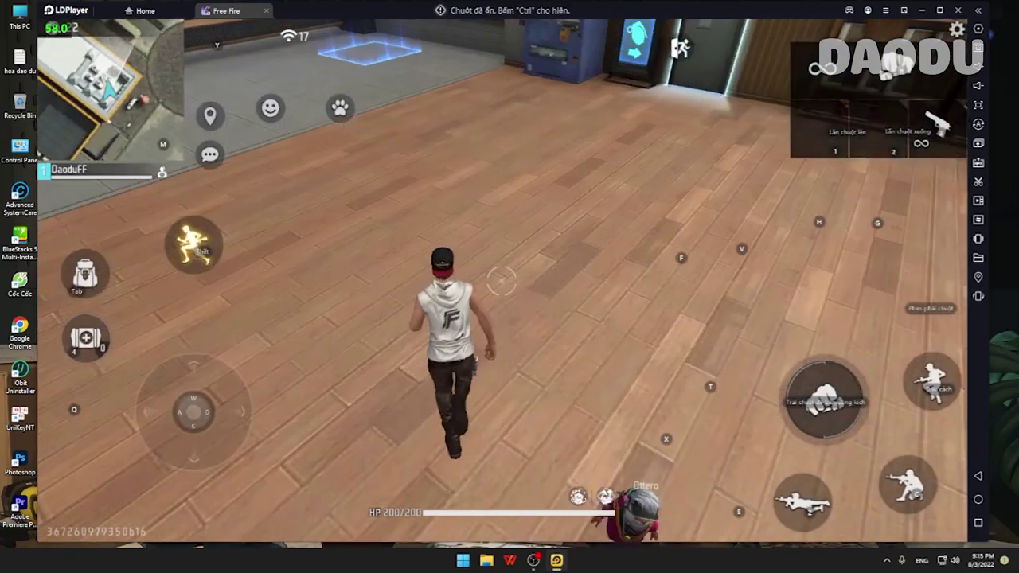
{"action": "key", "text": "3"}
{"action": "key", "text": "space"}
{"action": "key", "text": "1"}
{"action": "key", "text": "a"}
{"action": "key", "text": "s"}
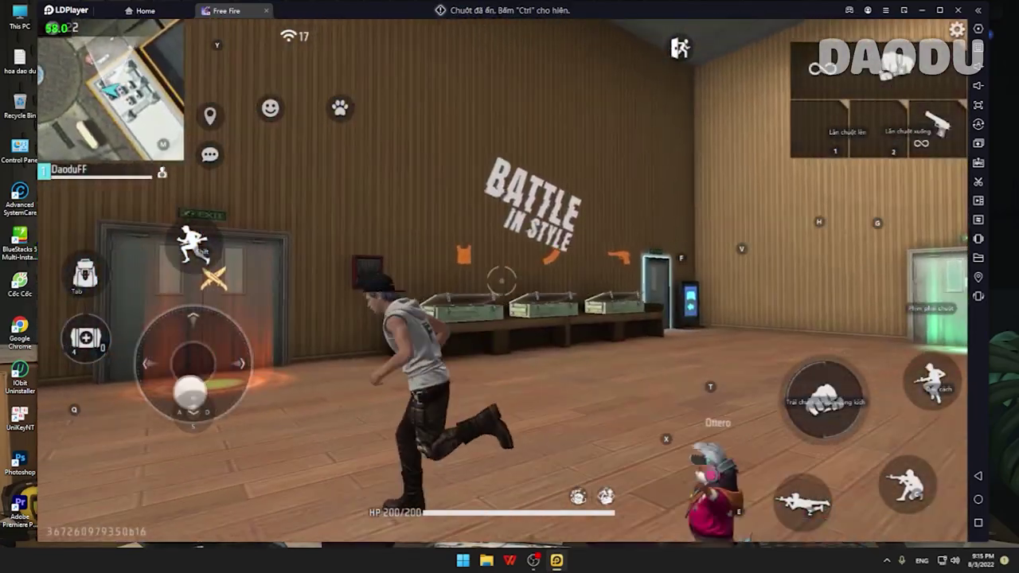
{"action": "key", "text": "Home"}
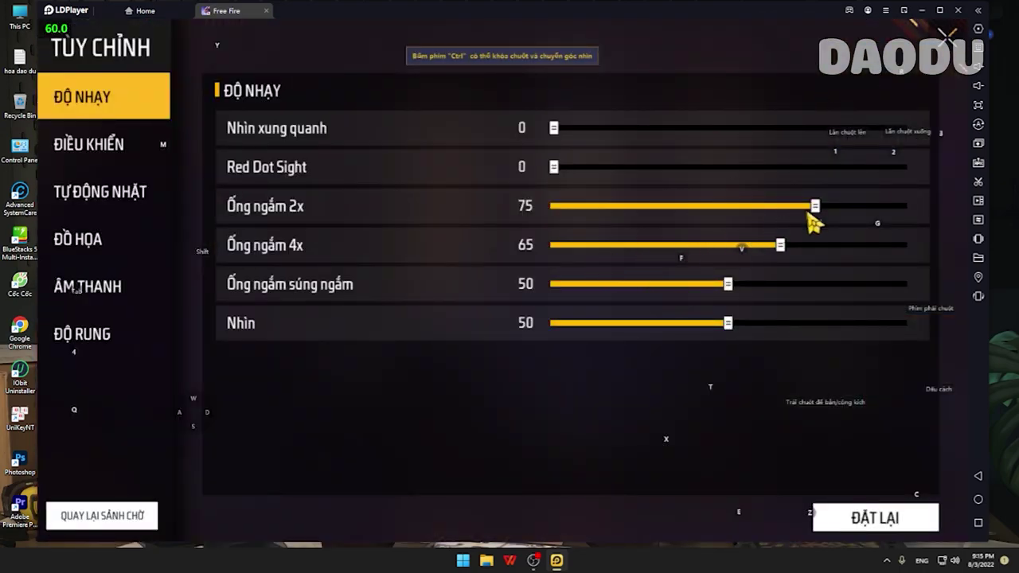
Lower the sensitivities for the 2x scope, 4x scope, sniper scope and Nhìn to 0
{"action": "left_click_drag", "start_coordinate": [813, 211], "coordinate": [487, 243]}
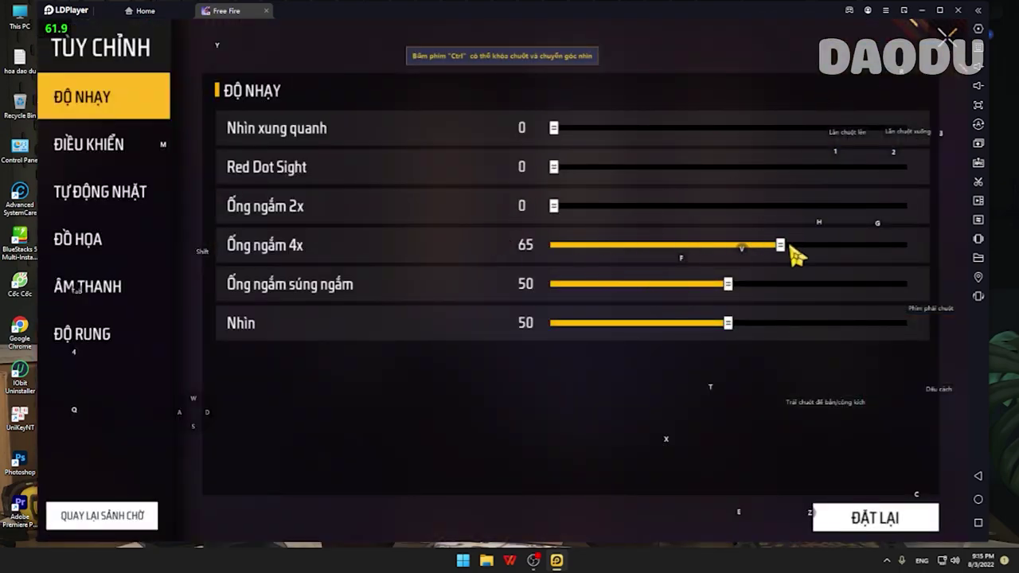
{"action": "left_click_drag", "start_coordinate": [789, 246], "coordinate": [523, 271]}
{"action": "left_click_drag", "start_coordinate": [725, 285], "coordinate": [509, 286]}
{"action": "left_click_drag", "start_coordinate": [729, 327], "coordinate": [396, 333]}
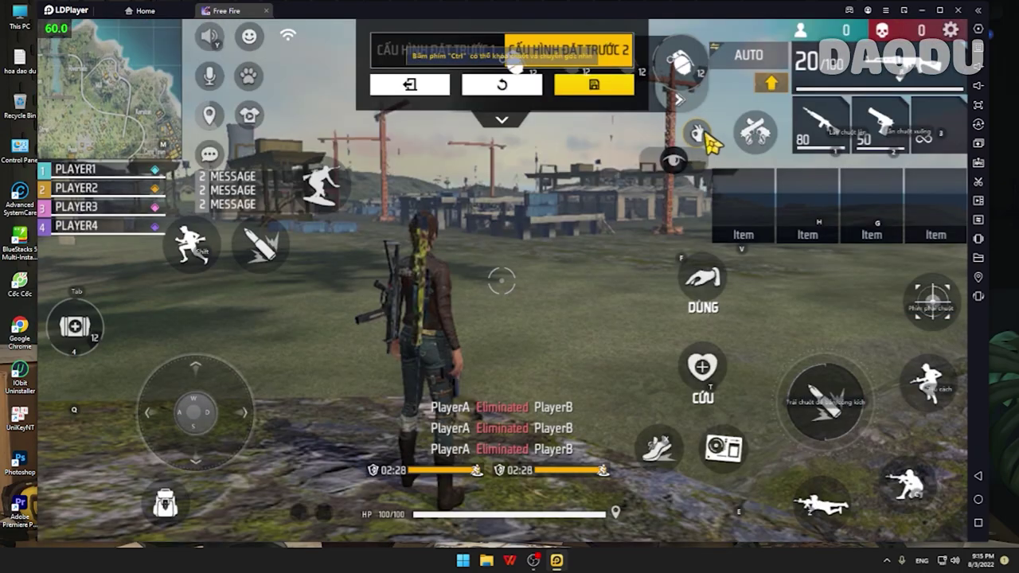
Move the eye button slightly inward in the HUD layout, and set the movement joystick's size and transparency to 10%
{"action": "left_click_drag", "start_coordinate": [707, 136], "coordinate": [656, 174]}
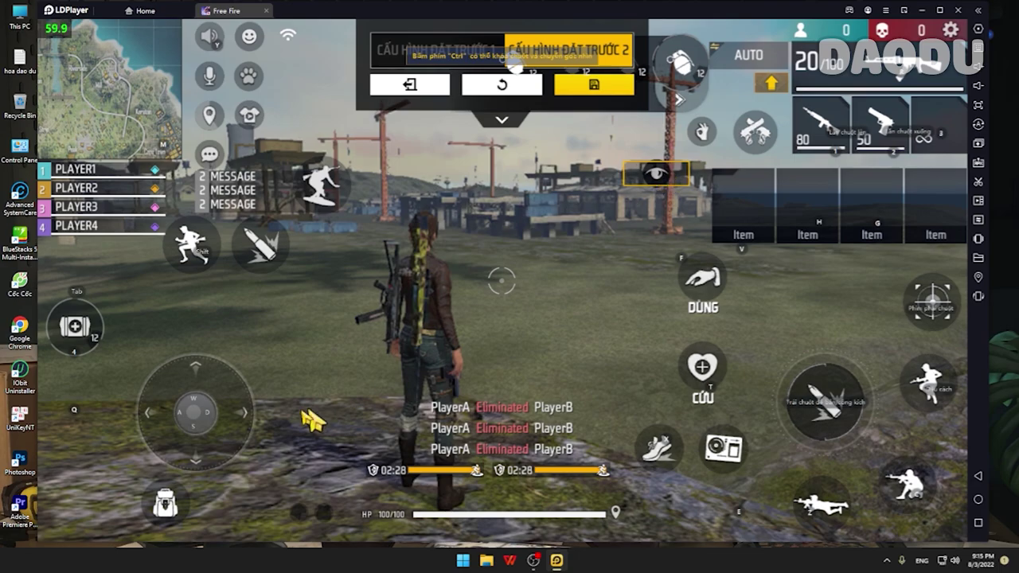
{"action": "left_click", "coordinate": [232, 415]}
{"action": "left_click", "coordinate": [504, 121]}
{"action": "left_click_drag", "start_coordinate": [462, 176], "coordinate": [371, 176]}
{"action": "left_click_drag", "start_coordinate": [627, 138], "coordinate": [371, 163]}
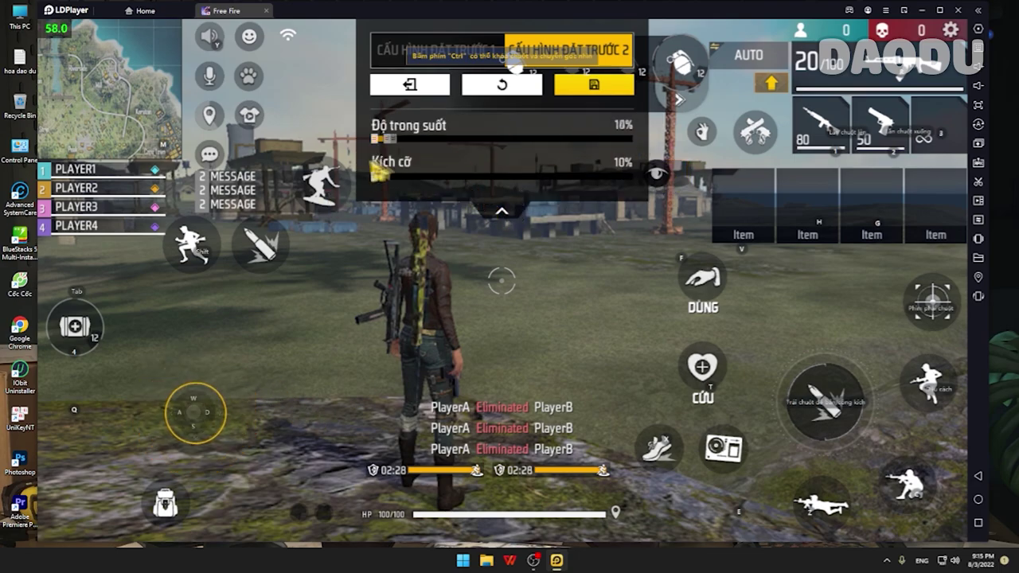
Move the backpack, medkit and sprint buttons onto their Tab, 4 and Shift key labels
{"action": "left_click_drag", "start_coordinate": [162, 505], "coordinate": [59, 266]}
{"action": "left_click_drag", "start_coordinate": [75, 326], "coordinate": [60, 325]}
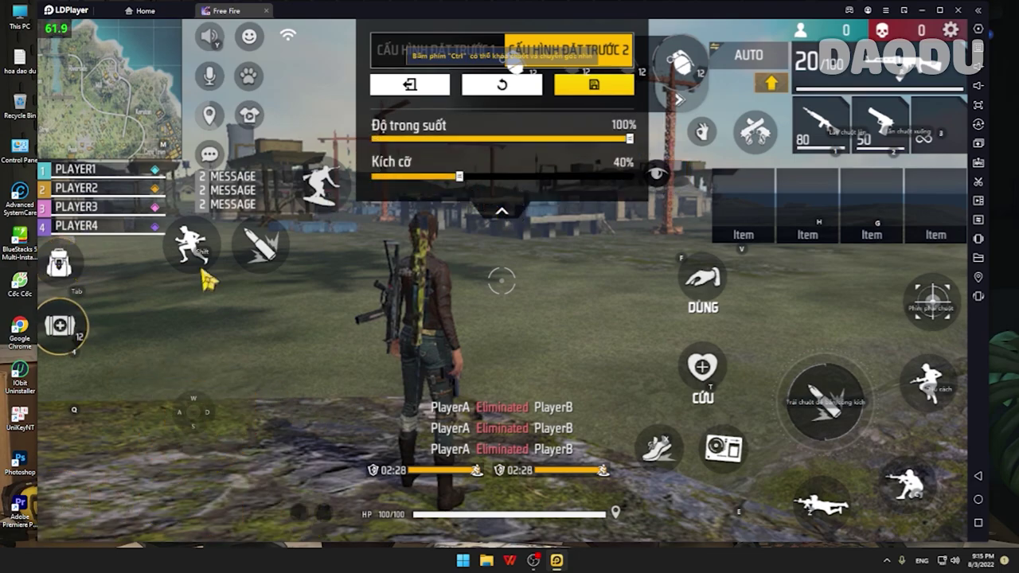
{"action": "left_click_drag", "start_coordinate": [202, 271], "coordinate": [203, 263]}
Move the left fire button over the right one and set the right fire button's size to 10%
{"action": "left_click_drag", "start_coordinate": [260, 245], "coordinate": [810, 388]}
{"action": "left_click", "coordinate": [844, 416]}
{"action": "left_click_drag", "start_coordinate": [459, 176], "coordinate": [326, 175]}
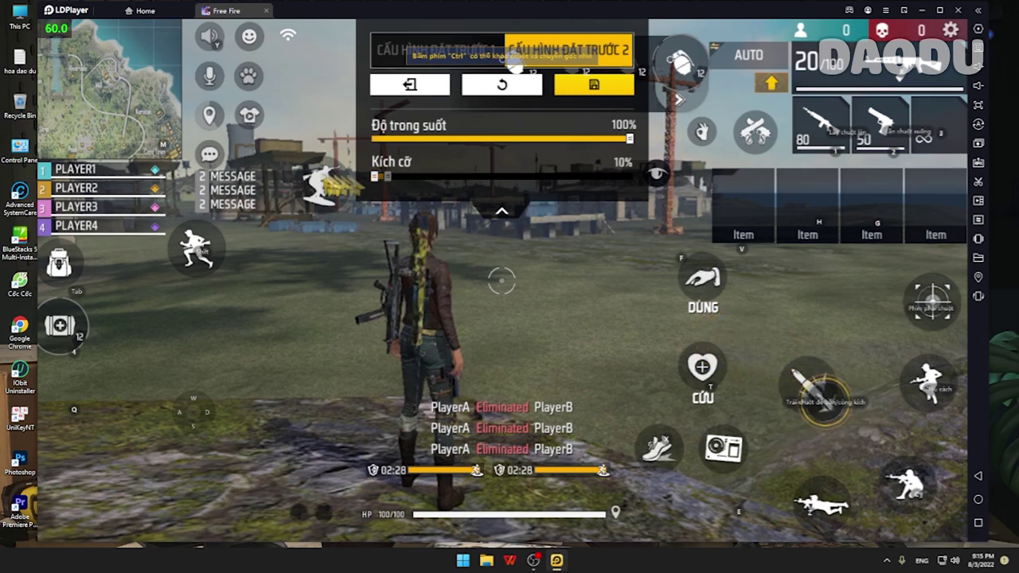
Reposition the crouch, prone and scope buttons nearer their key labels in the HUD layout
{"action": "left_click", "coordinate": [899, 475]}
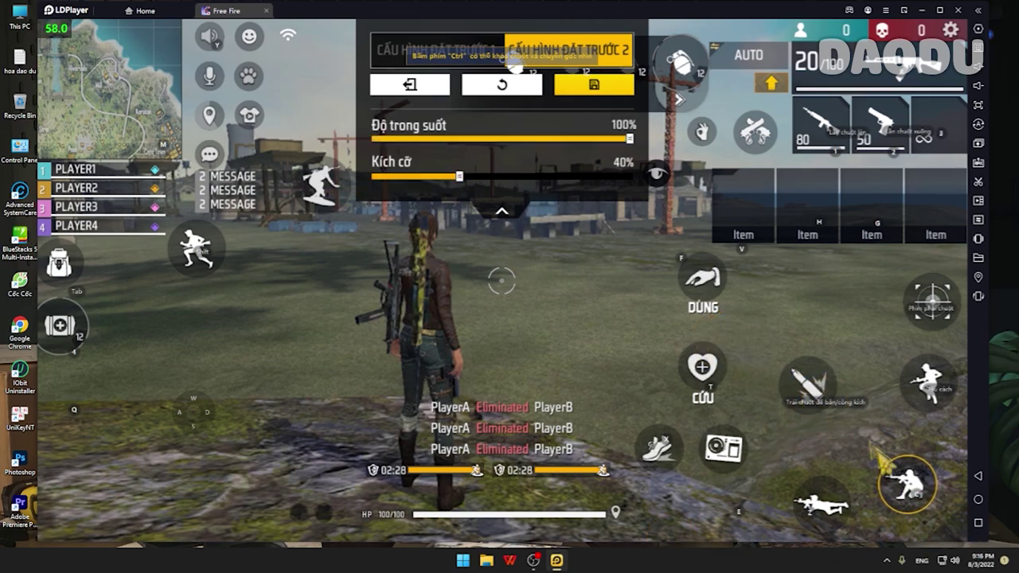
{"action": "left_click_drag", "start_coordinate": [897, 476], "coordinate": [915, 434]}
{"action": "left_click_drag", "start_coordinate": [821, 516], "coordinate": [858, 517]}
{"action": "left_click_drag", "start_coordinate": [924, 306], "coordinate": [916, 331]}
Move the left fire, radio device and shoe buttons clear of the right fire control and save the HUD layout
{"action": "left_click_drag", "start_coordinate": [813, 387], "coordinate": [666, 508]}
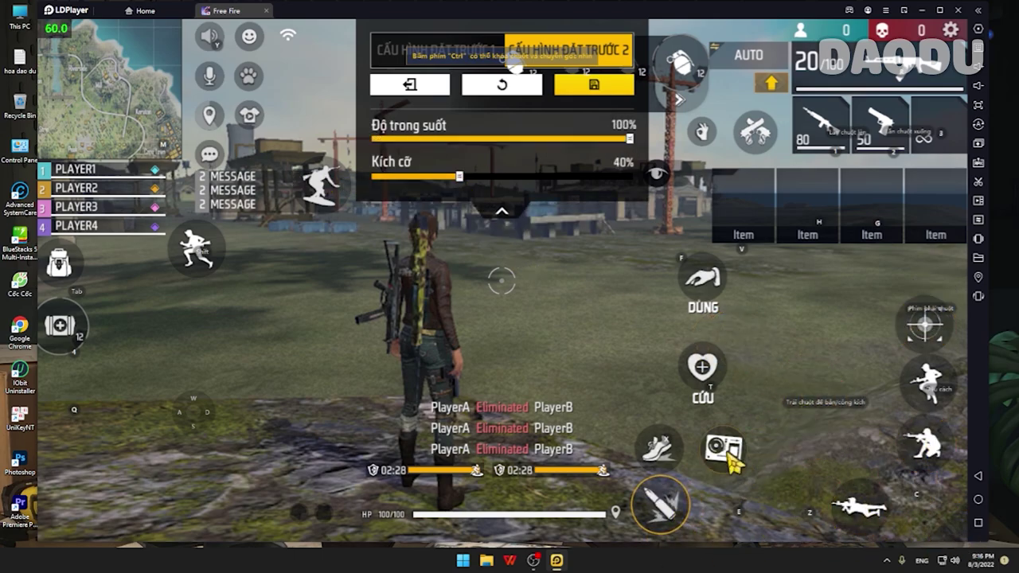
{"action": "left_click_drag", "start_coordinate": [727, 459], "coordinate": [737, 509]}
{"action": "left_click_drag", "start_coordinate": [657, 448], "coordinate": [555, 389]}
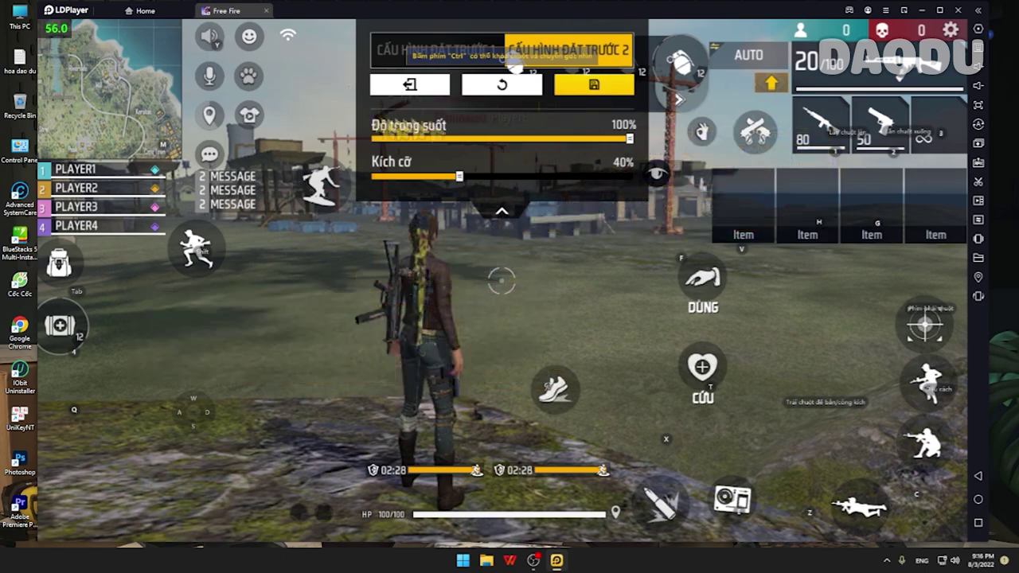
{"action": "left_click", "coordinate": [594, 84]}
Open the emulator's keyboard mapping editor and check the list of keyboard presets
{"action": "left_click", "coordinate": [978, 48]}
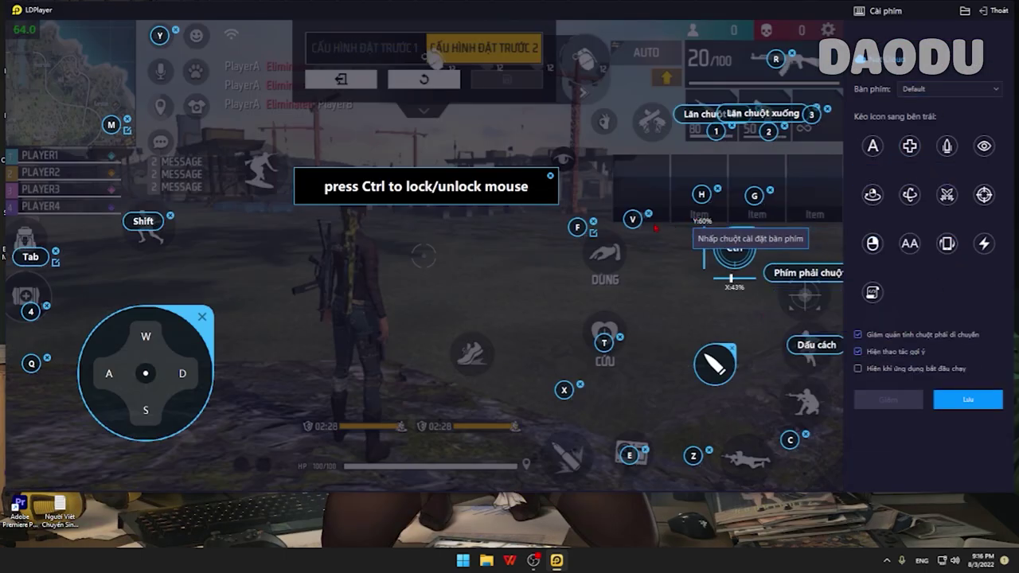
{"action": "left_click", "coordinate": [950, 88]}
{"action": "left_click", "coordinate": [949, 88]}
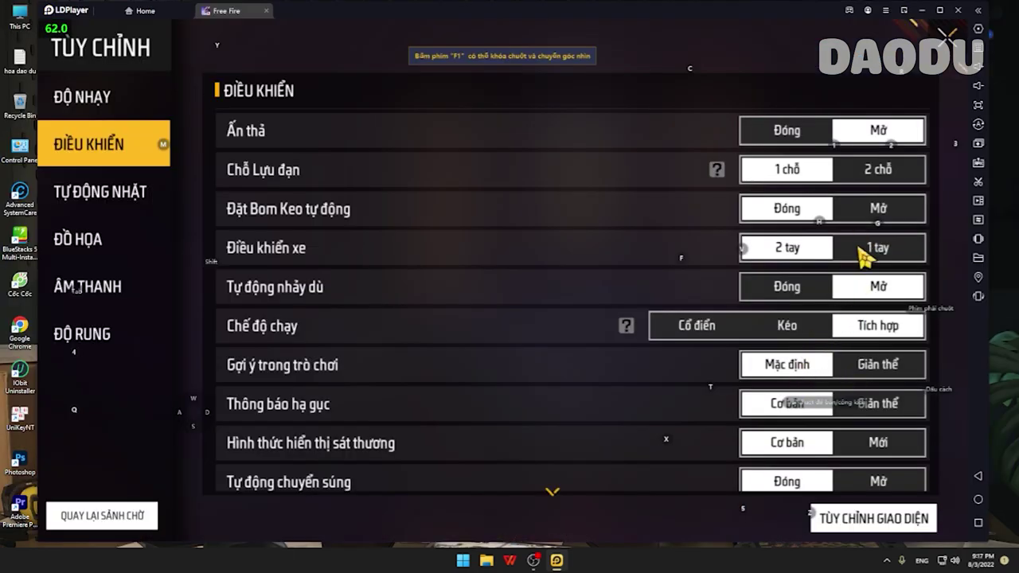
Set grenade slots to 2 chỗ and quick weapon change (Đổi vũ khí nhanh) to Mở, and open the interface customization
{"action": "left_click", "coordinate": [876, 168]}
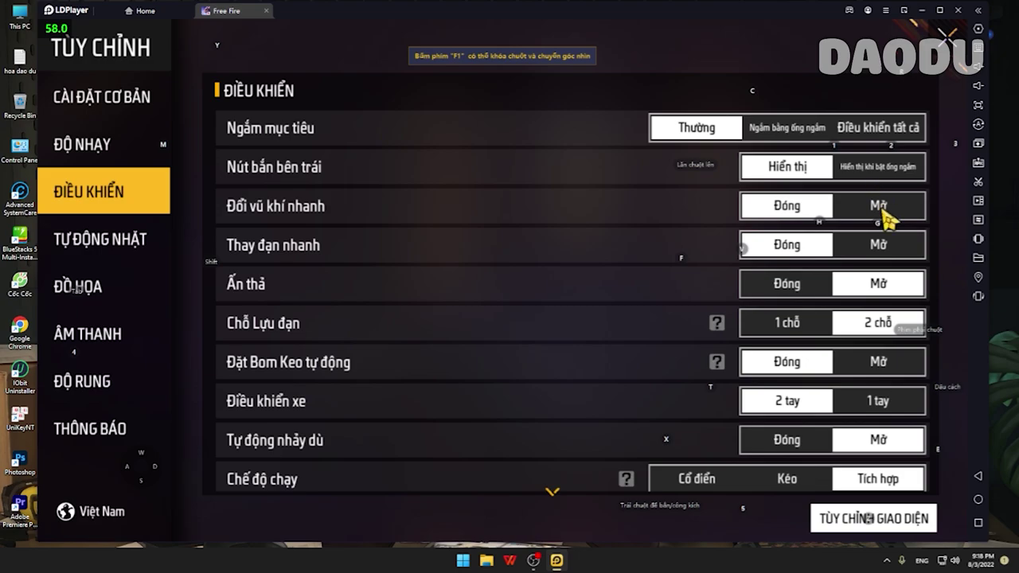
{"action": "left_click", "coordinate": [883, 209]}
{"action": "left_click", "coordinate": [907, 519]}
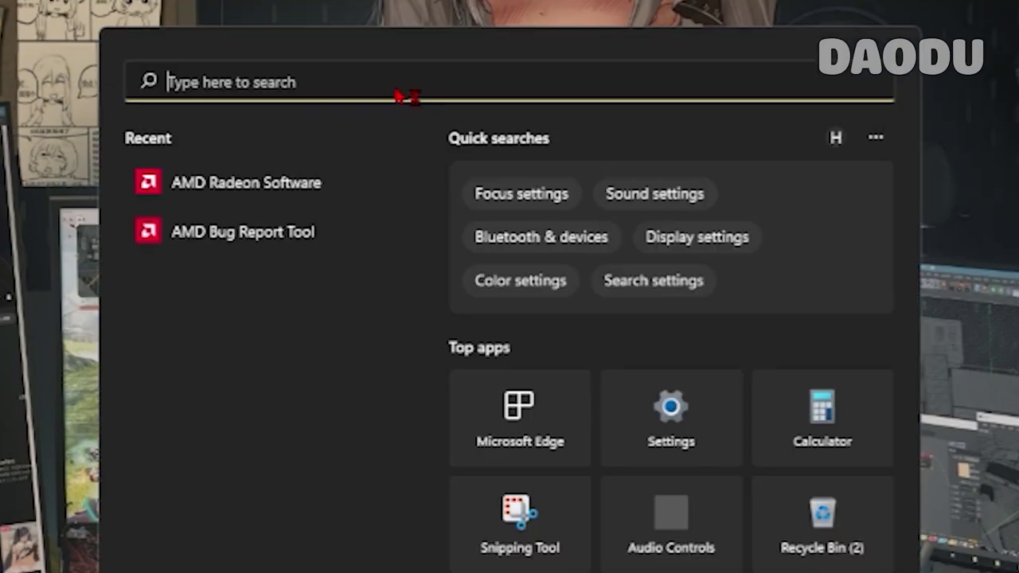
Search Windows for "amd" and switch to AMD Radeon Software's games page, shifting its window slightly
{"action": "type", "text": "amd"}
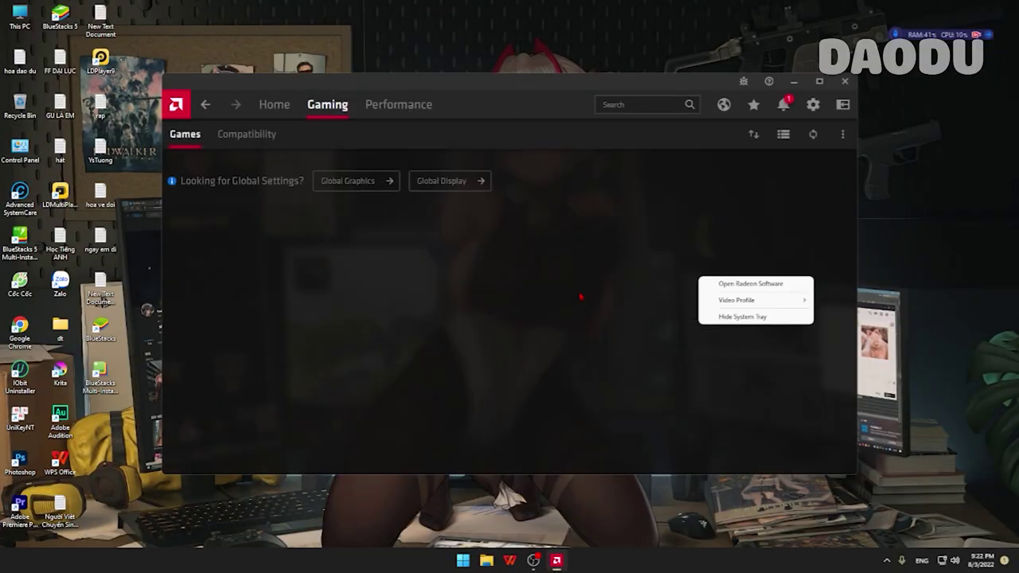
{"action": "mouse_move", "coordinate": [736, 300]}
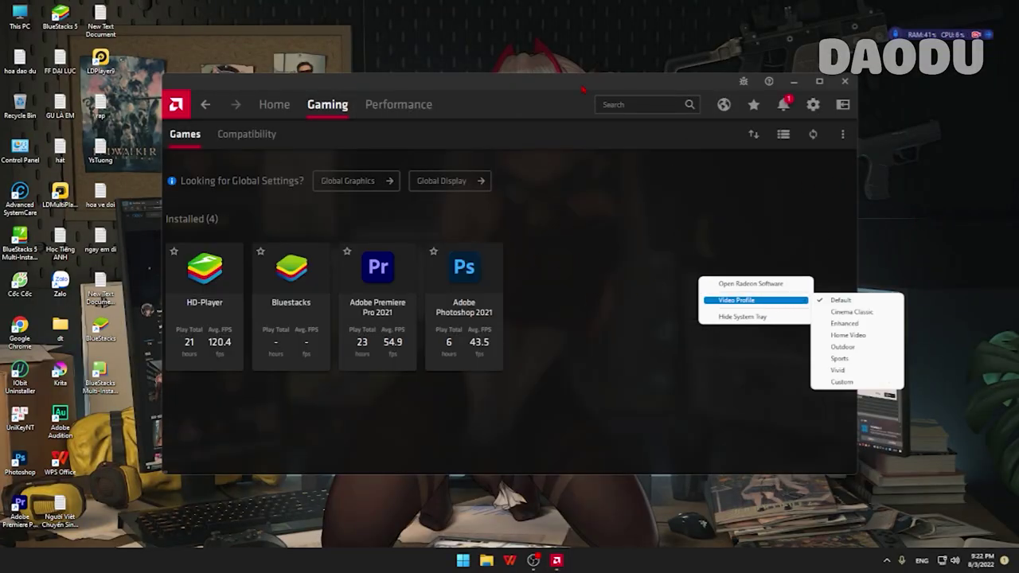
{"action": "left_click_drag", "start_coordinate": [583, 90], "coordinate": [572, 87]}
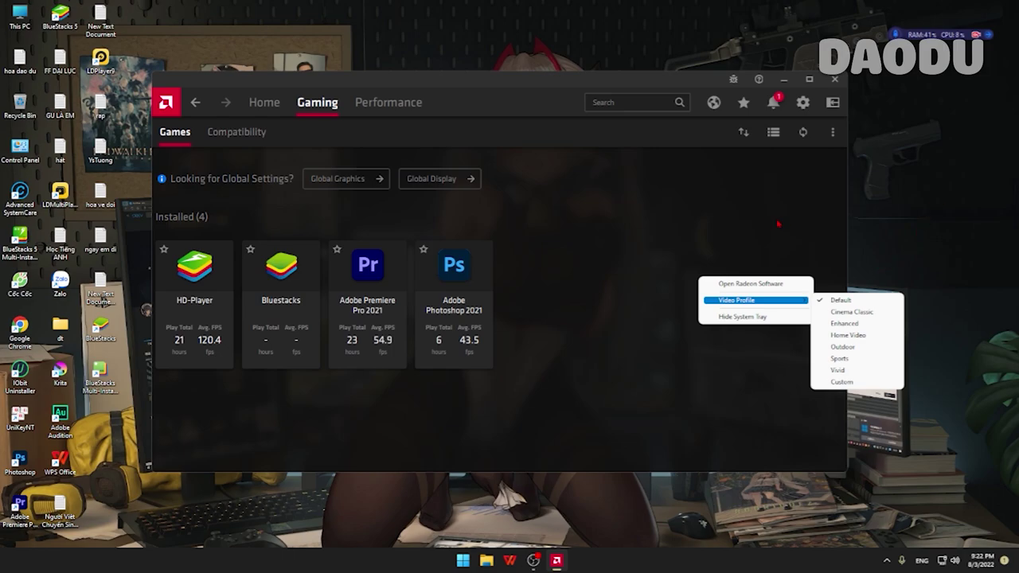
Add the LDPlayer9 shortcut from the Desktop as a game in Radeon Software
{"action": "right_click", "coordinate": [917, 231]}
{"action": "left_click", "coordinate": [875, 243]}
{"action": "left_click", "coordinate": [725, 277]}
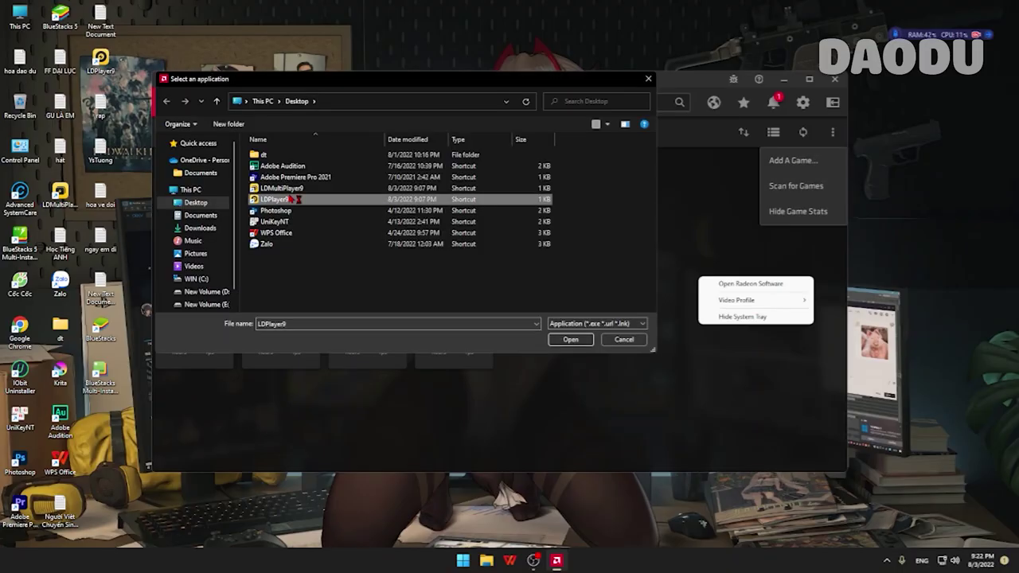
{"action": "double_click", "coordinate": [290, 199]}
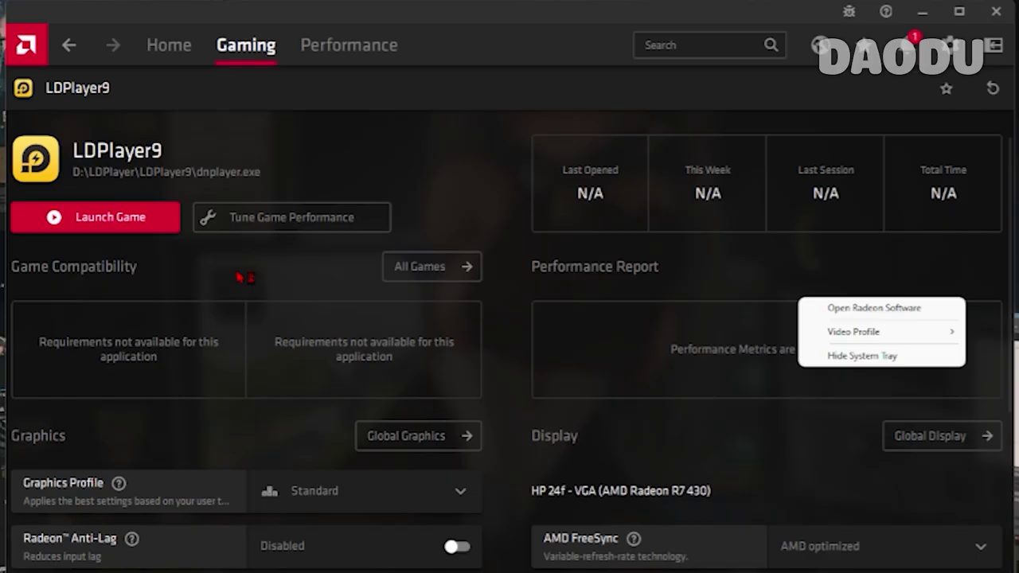
Choose the Standard graphics profile for LDPlayer9 and set Wait for Vertical Refresh to "Off, unless application specifies"
{"action": "scroll", "coordinate": [239, 277], "scroll_direction": "down", "scroll_amount": 3}
{"action": "left_click", "coordinate": [329, 219]}
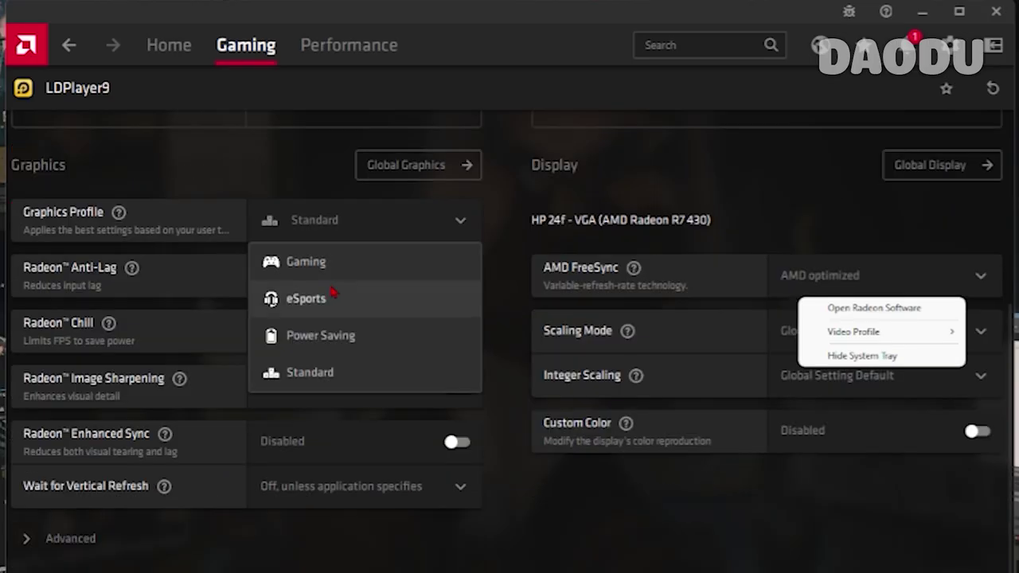
{"action": "left_click", "coordinate": [330, 371]}
{"action": "left_click", "coordinate": [397, 487]}
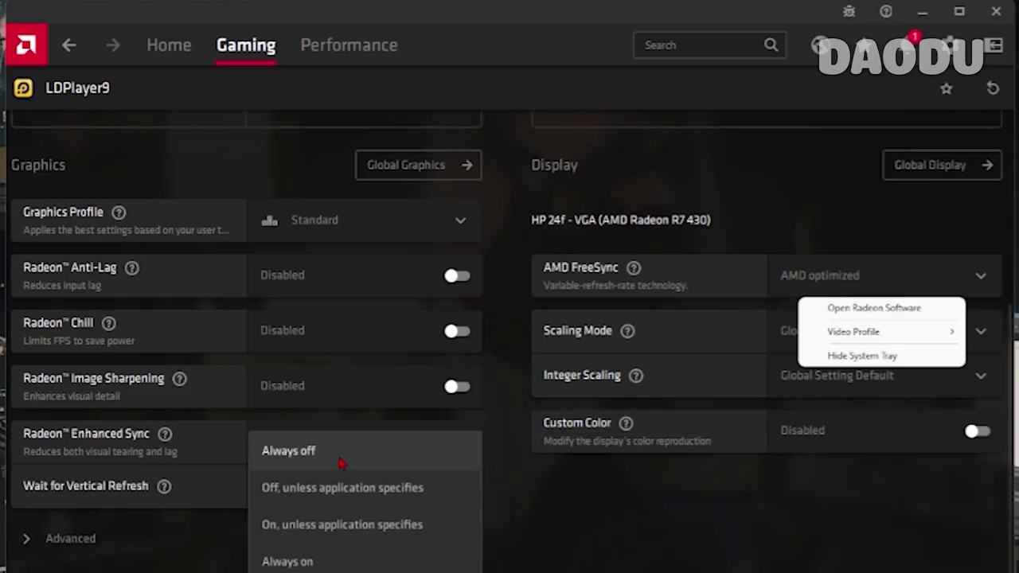
{"action": "left_click", "coordinate": [334, 489]}
Set AMD FreeSync to Off in LDPlayer9's display settings
{"action": "left_click", "coordinate": [867, 279]}
{"action": "left_click", "coordinate": [822, 390]}
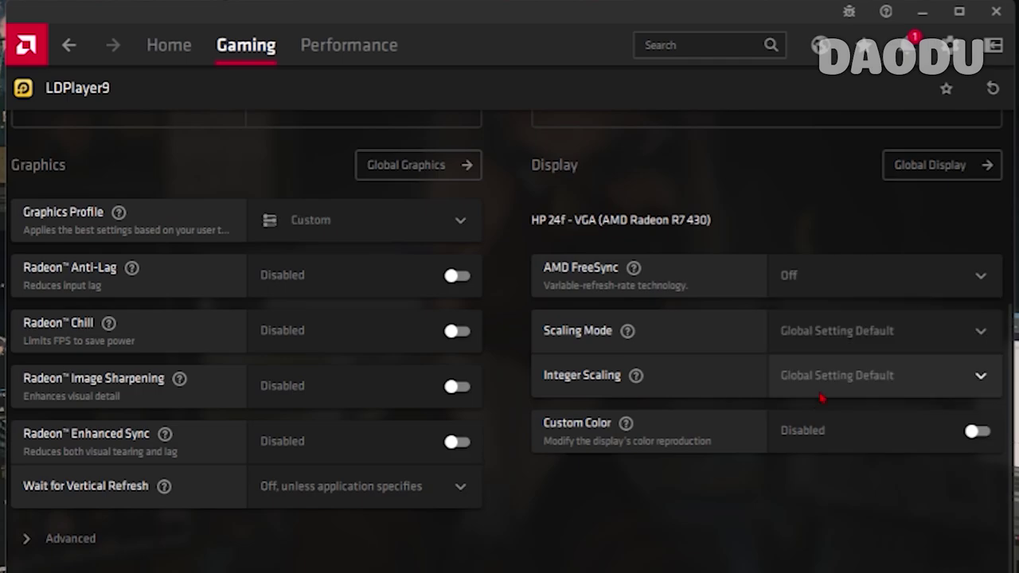
{"action": "left_click", "coordinate": [834, 279]}
{"action": "left_click", "coordinate": [822, 396]}
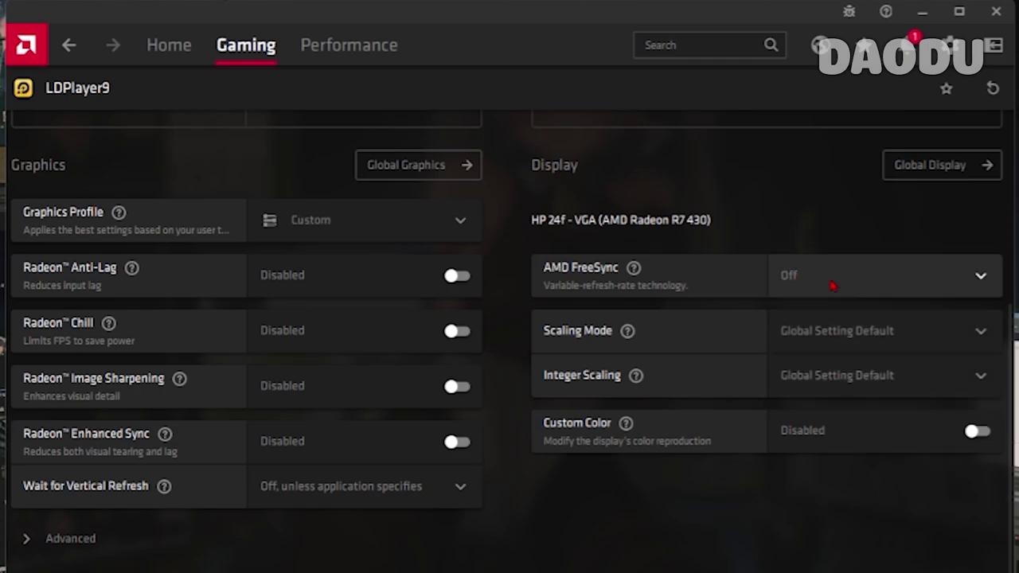
Set Integer Scaling to Disabled and keep Scaling Mode on Global Setting Default in LDPlayer9's display settings
{"action": "left_click", "coordinate": [825, 276]}
{"action": "left_click", "coordinate": [835, 386]}
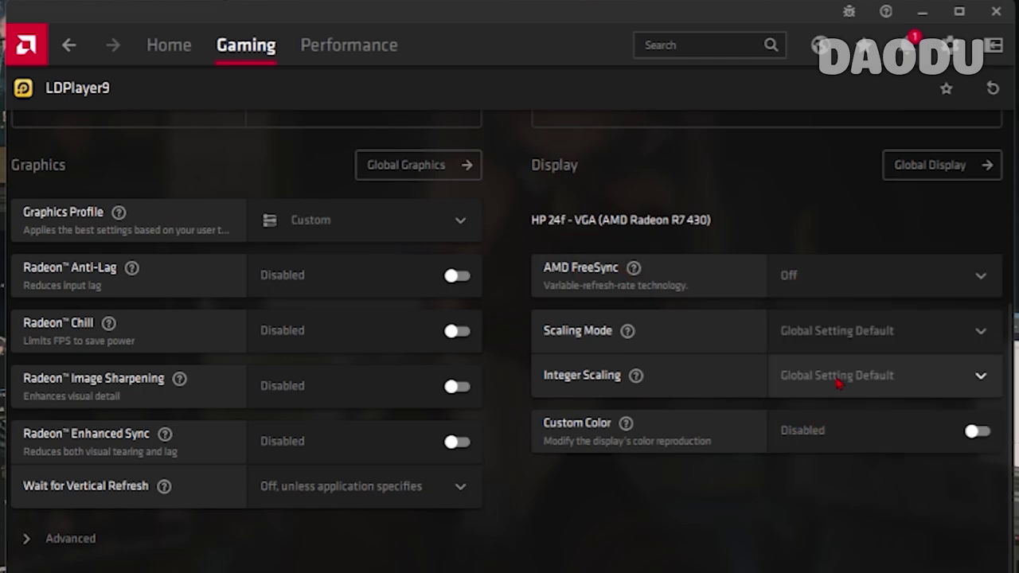
{"action": "left_click", "coordinate": [836, 380]}
{"action": "left_click", "coordinate": [796, 491]}
{"action": "left_click", "coordinate": [849, 329]}
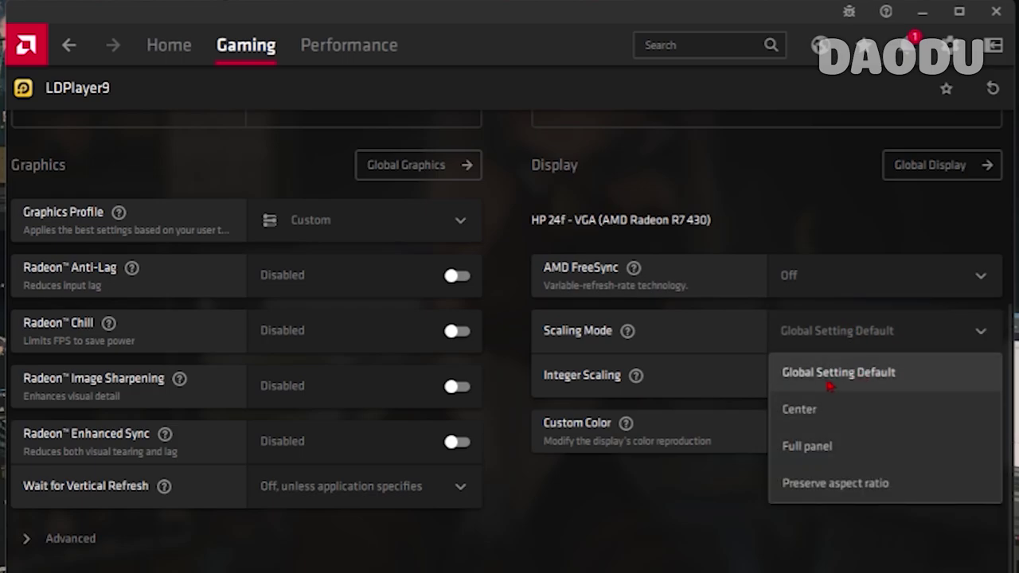
{"action": "left_click", "coordinate": [832, 378]}
Recheck the Graphics Profile, Wait for Vertical Refresh and AMD FreeSync choices for LDPlayer9
{"action": "left_click", "coordinate": [334, 485]}
{"action": "left_click", "coordinate": [334, 485]}
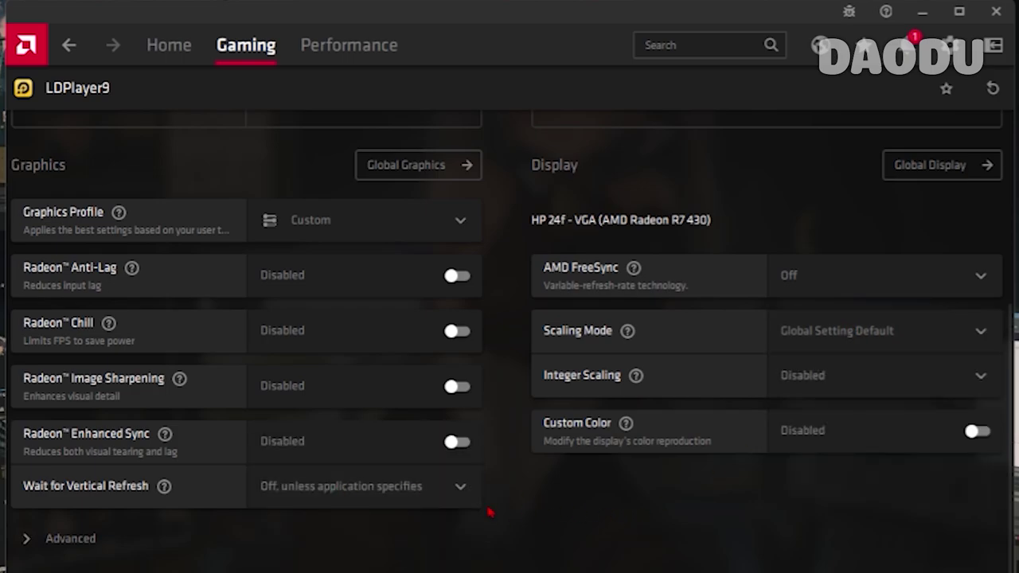
{"action": "left_click", "coordinate": [318, 226]}
{"action": "left_click", "coordinate": [547, 541]}
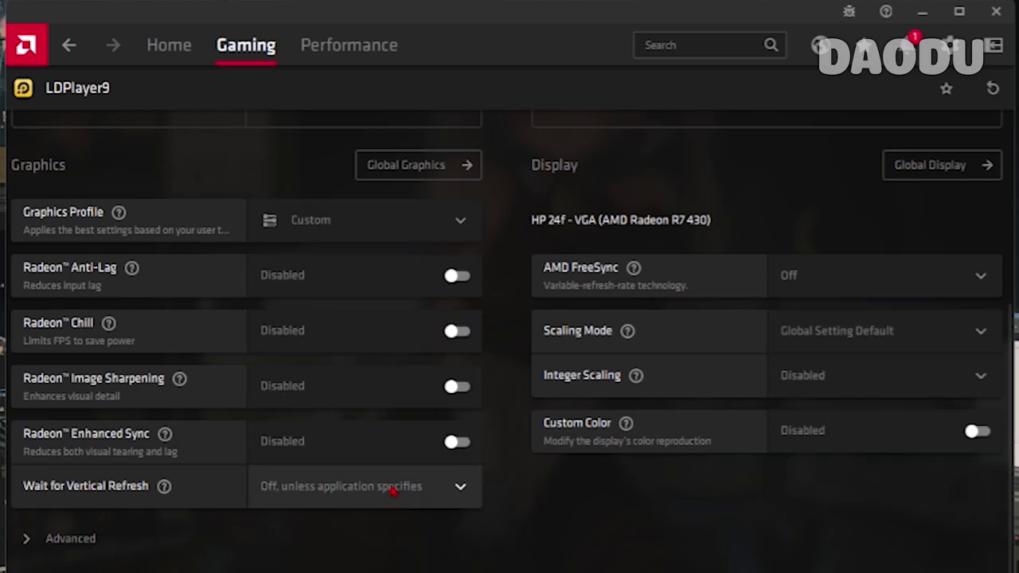
{"action": "left_click", "coordinate": [318, 484]}
{"action": "left_click", "coordinate": [318, 487]}
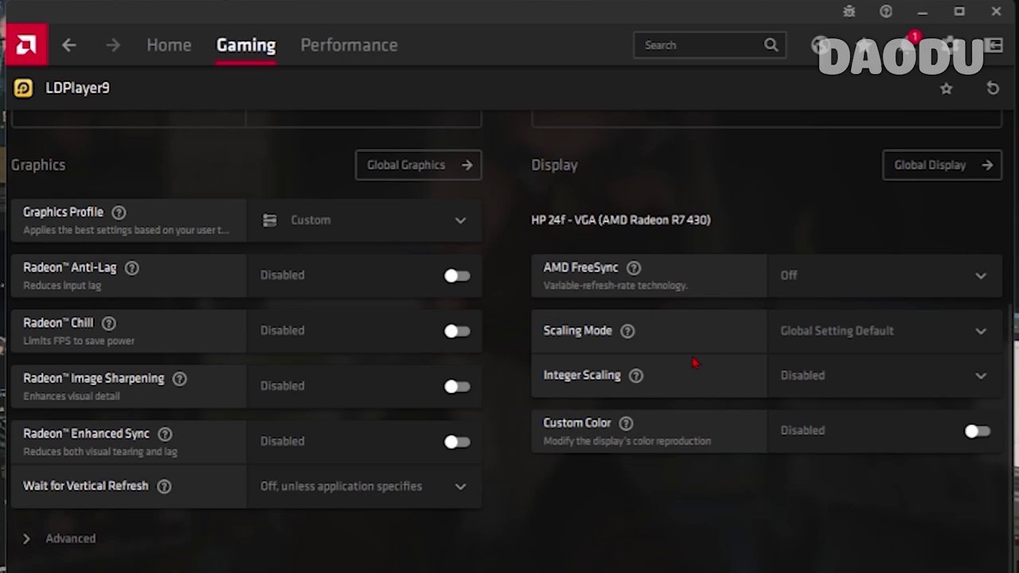
{"action": "left_click", "coordinate": [842, 285]}
{"action": "left_click", "coordinate": [799, 387]}
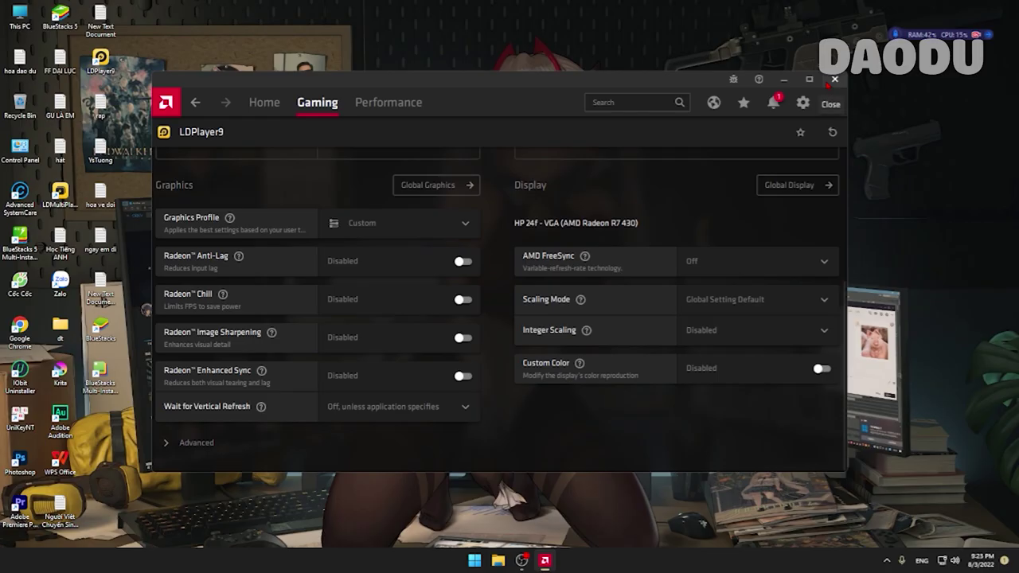
Look over the LDPlayer9 profile once more, close Radeon Software, and launch LDPlayer9 from the desktop
{"action": "left_click", "coordinate": [169, 44]}
{"action": "left_click", "coordinate": [317, 102]}
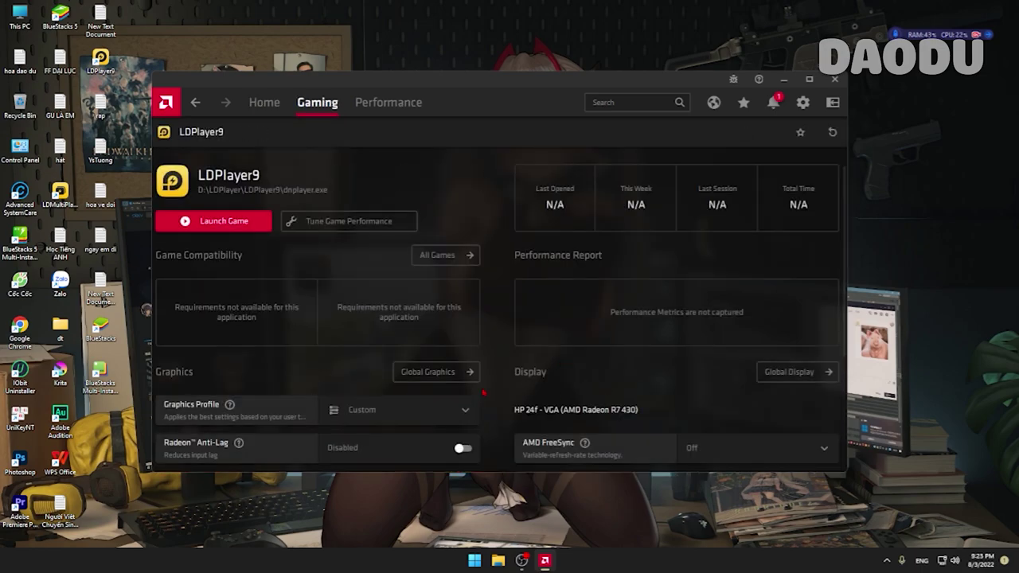
{"action": "scroll", "coordinate": [693, 334], "scroll_direction": "down", "scroll_amount": 3}
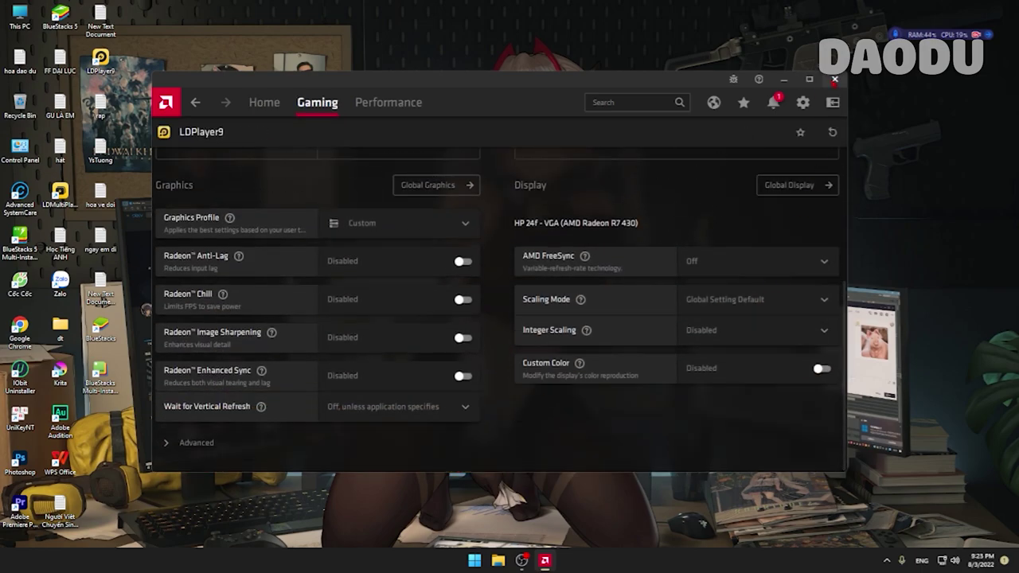
{"action": "left_click", "coordinate": [834, 80]}
{"action": "right_click", "coordinate": [104, 60]}
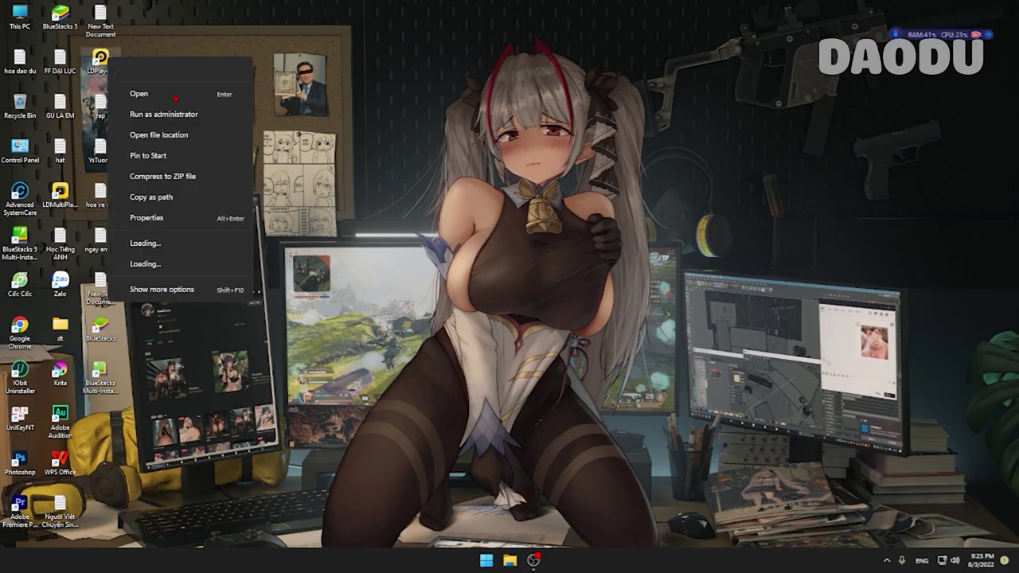
{"action": "left_click", "coordinate": [150, 99]}
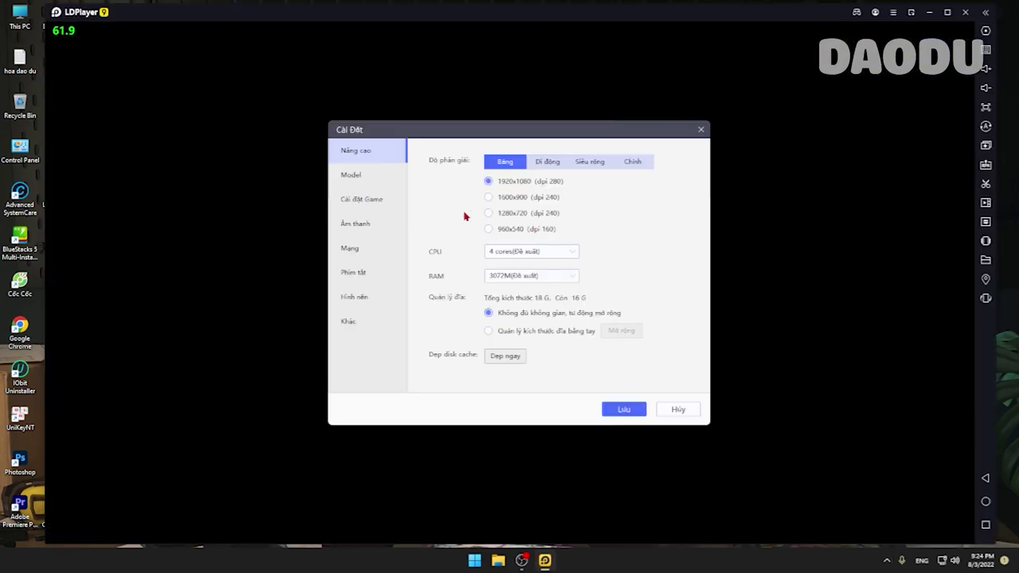
Look through LDPlayer's audio, network, shortcut, wallpaper, game and other settings pages
{"action": "left_click", "coordinate": [374, 225]}
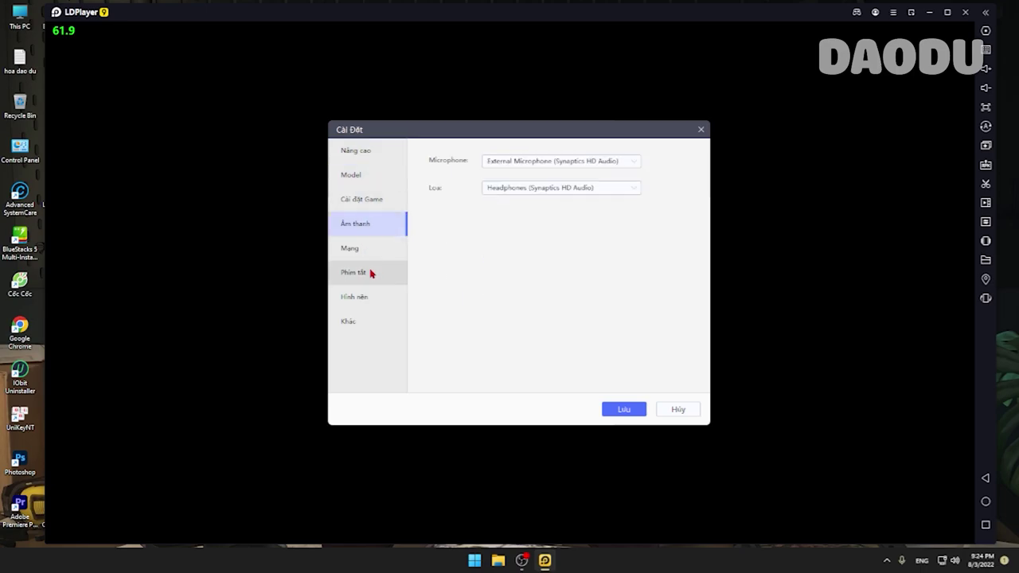
{"action": "left_click", "coordinate": [367, 323]}
{"action": "left_click", "coordinate": [379, 204]}
{"action": "left_click", "coordinate": [362, 272]}
{"action": "left_click", "coordinate": [357, 247]}
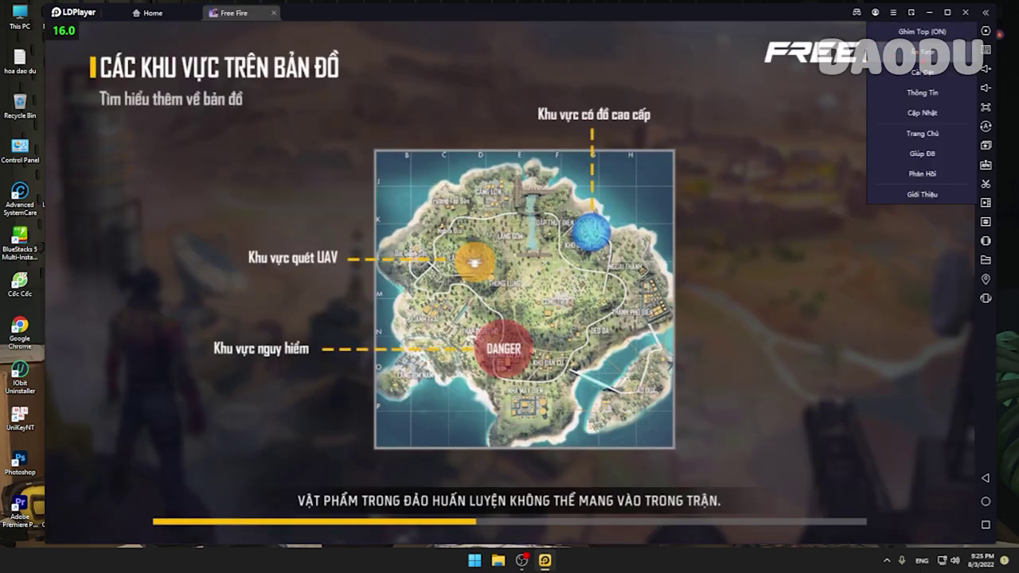
{"action": "left_click", "coordinate": [922, 72]}
{"action": "left_click", "coordinate": [367, 252]}
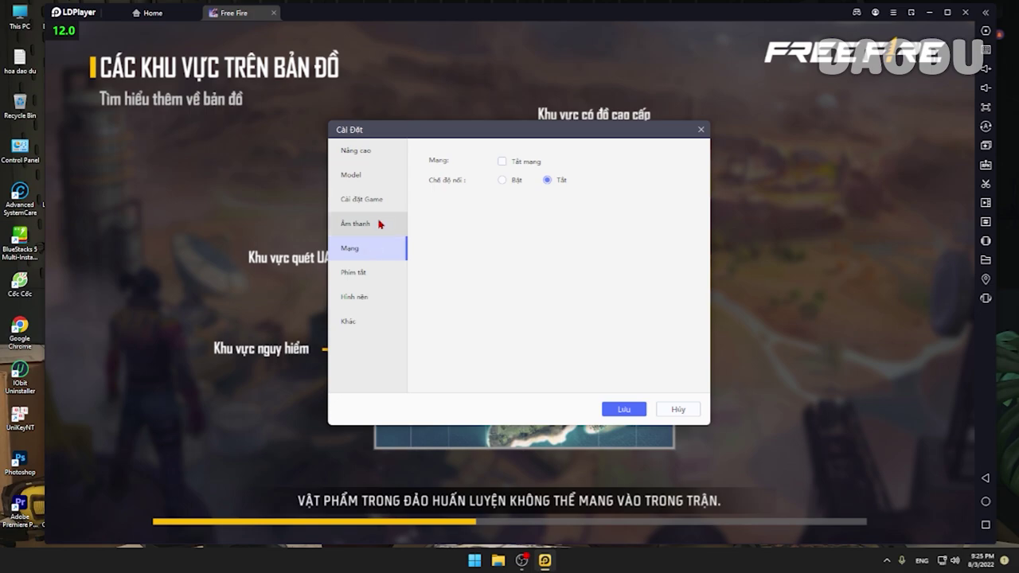
{"action": "left_click", "coordinate": [364, 273]}
{"action": "left_click", "coordinate": [355, 297]}
{"action": "left_click", "coordinate": [376, 221]}
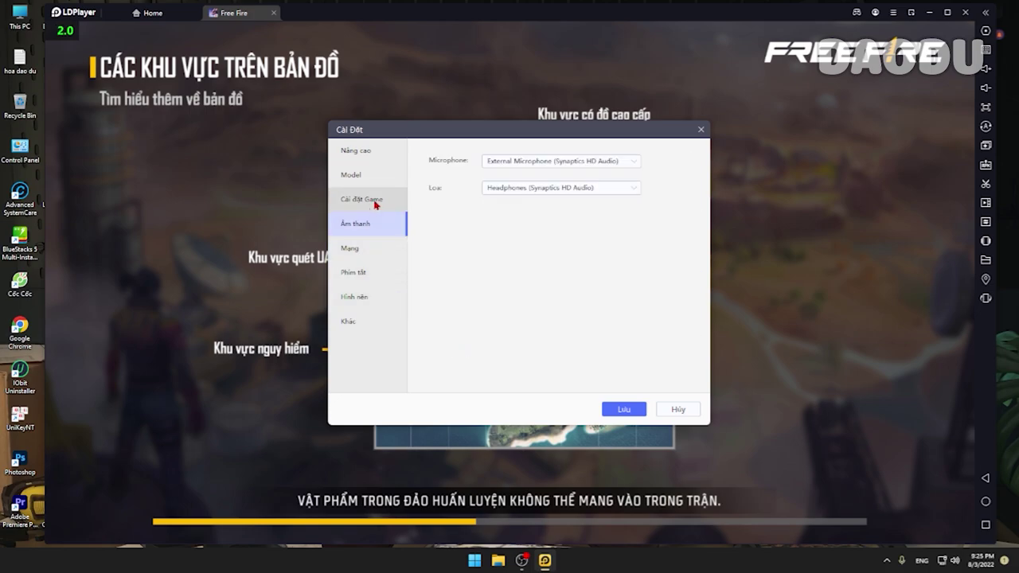
{"action": "left_click", "coordinate": [369, 201]}
Choose the ASUS_Z01QD device model, select the 120 high frame rate model, and save the LDPlayer settings
{"action": "left_click", "coordinate": [352, 175]}
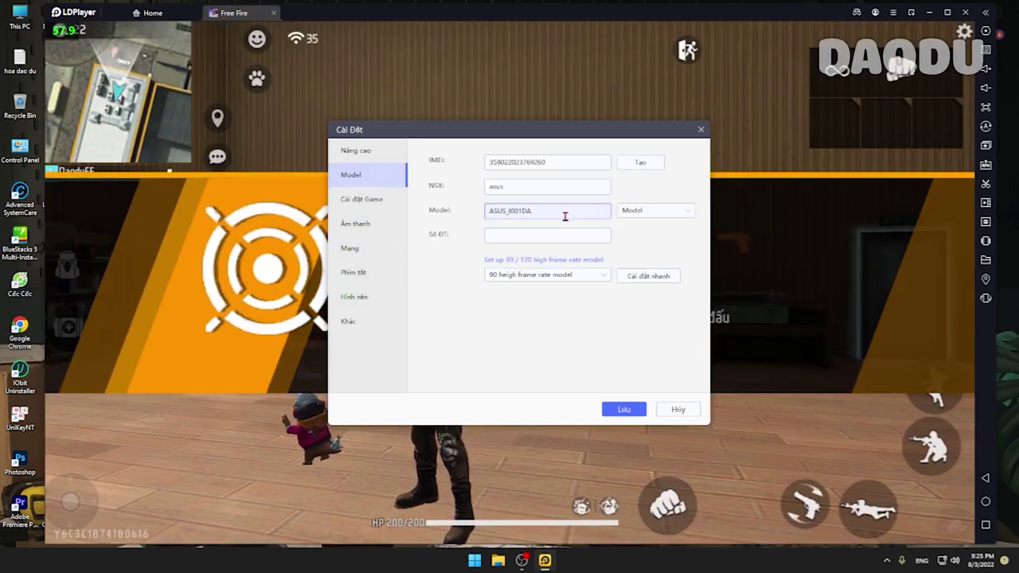
{"action": "left_click", "coordinate": [659, 210]}
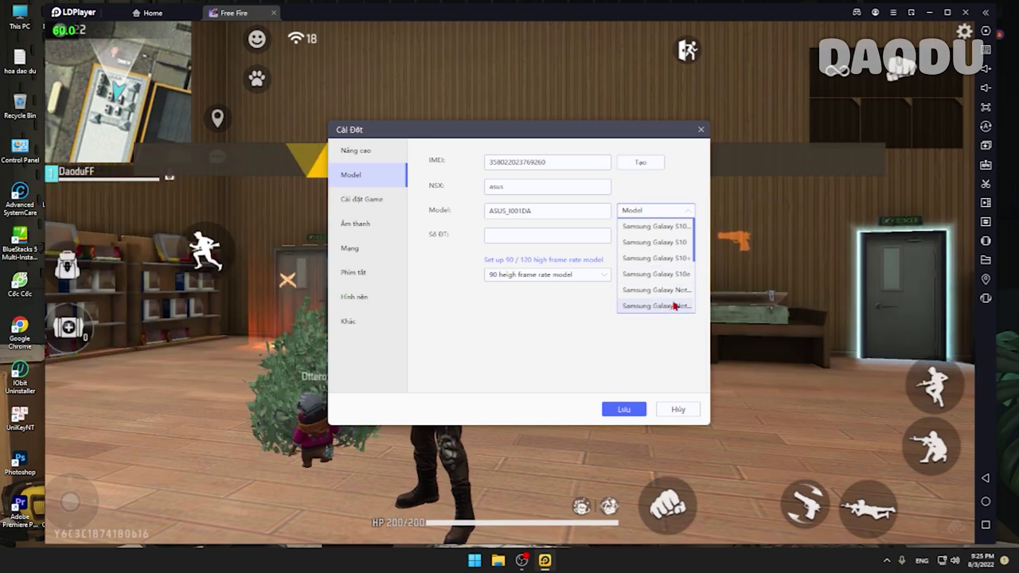
{"action": "scroll", "coordinate": [682, 314], "scroll_direction": "down", "scroll_amount": 5}
{"action": "left_click", "coordinate": [659, 307]}
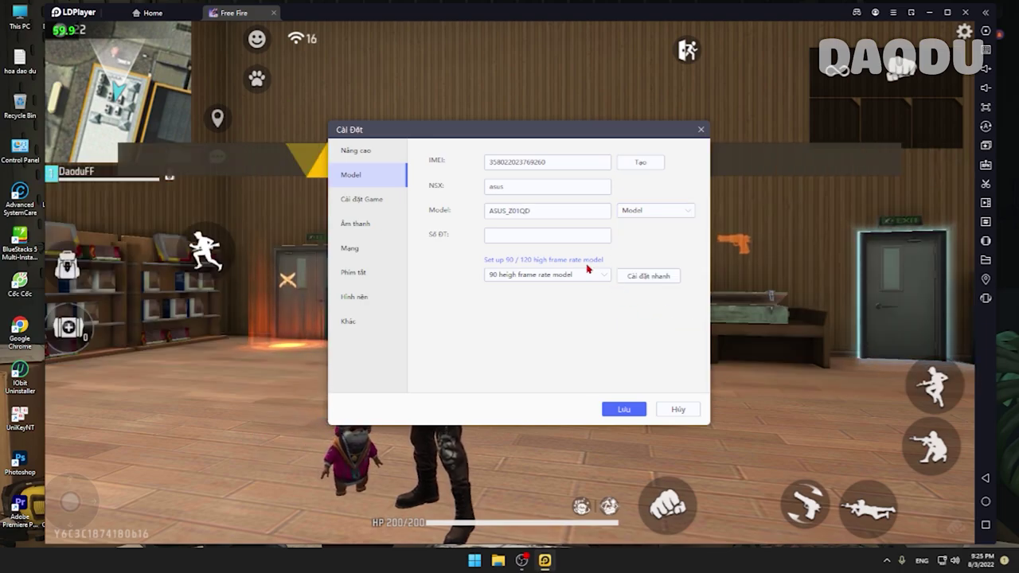
{"action": "left_click", "coordinate": [557, 275]}
{"action": "left_click", "coordinate": [561, 307]}
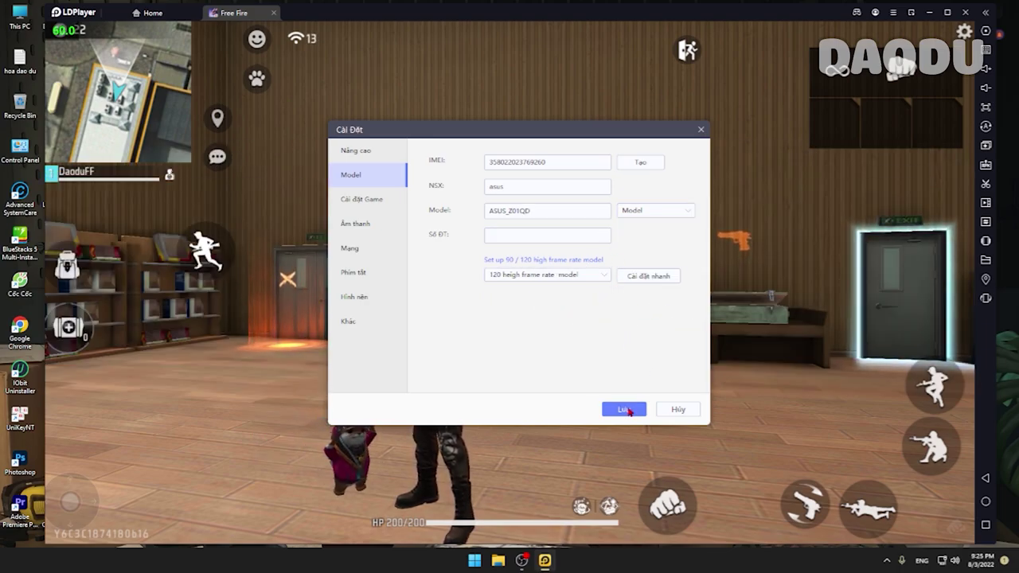
{"action": "left_click", "coordinate": [622, 409]}
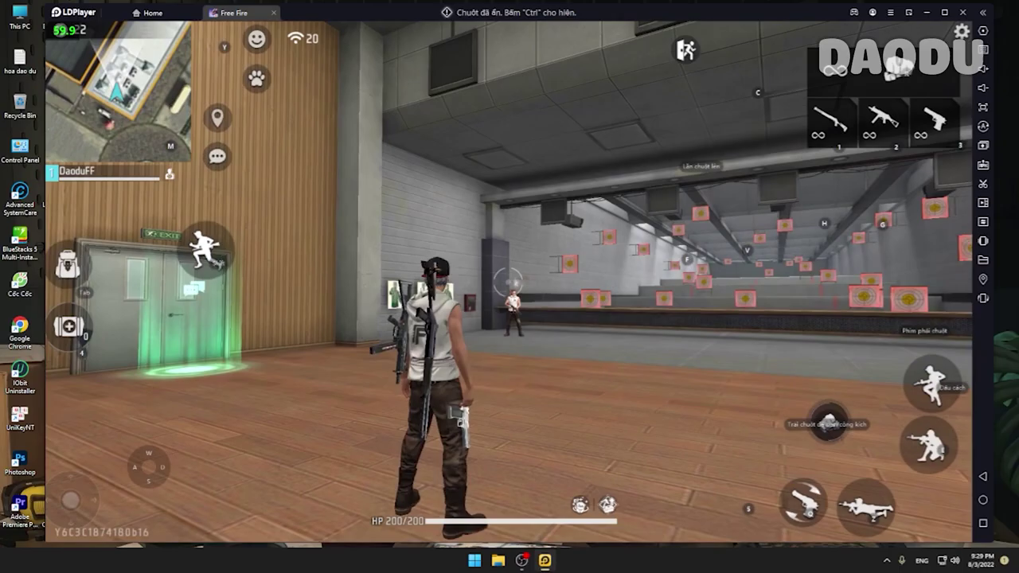
Test running, jumping, shooting and weapon switching in Free Fire's training room
{"action": "key", "text": "w"}
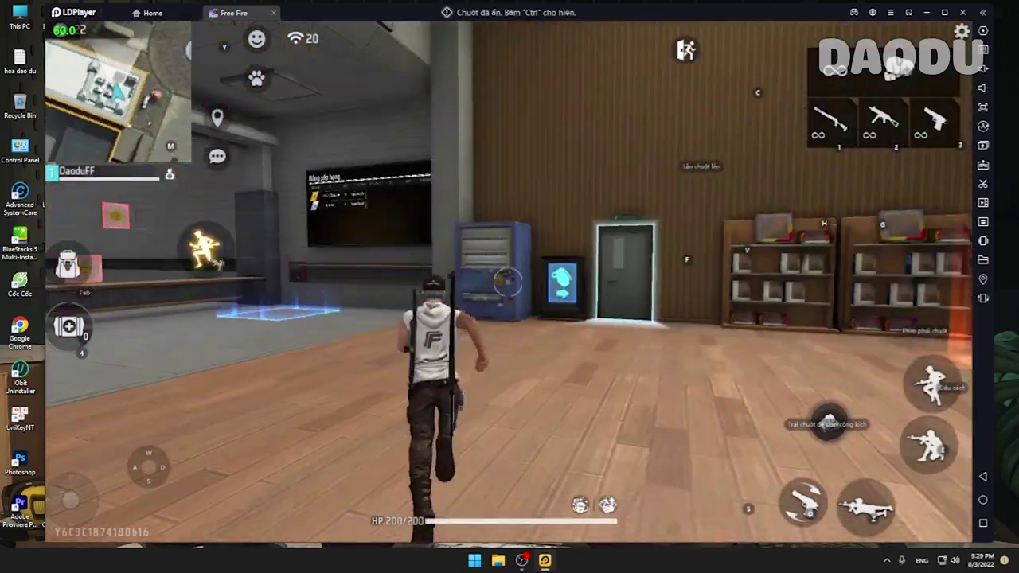
{"action": "key", "text": "2"}
{"action": "key", "text": "w"}
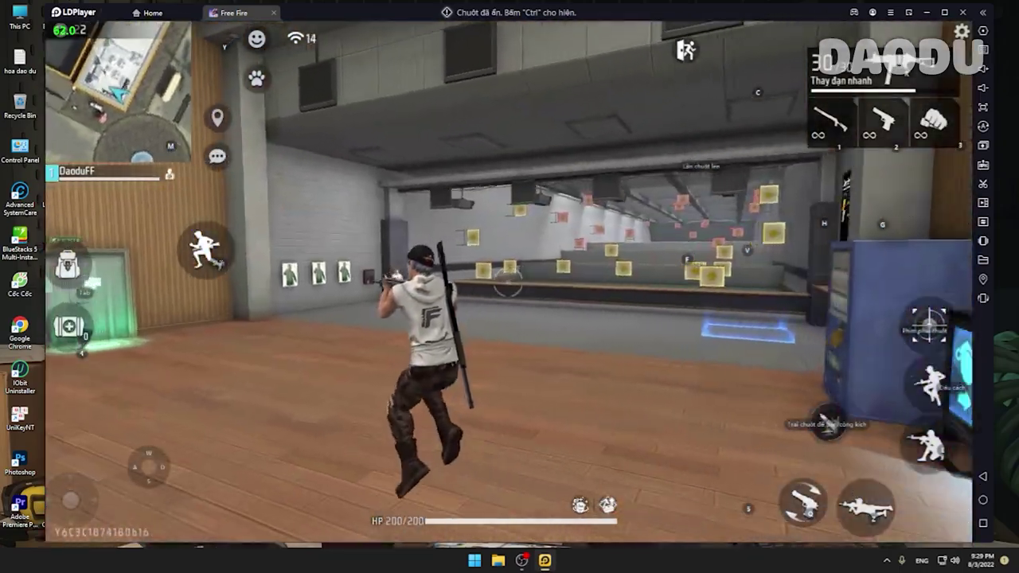
{"action": "left_click", "coordinate": [508, 281]}
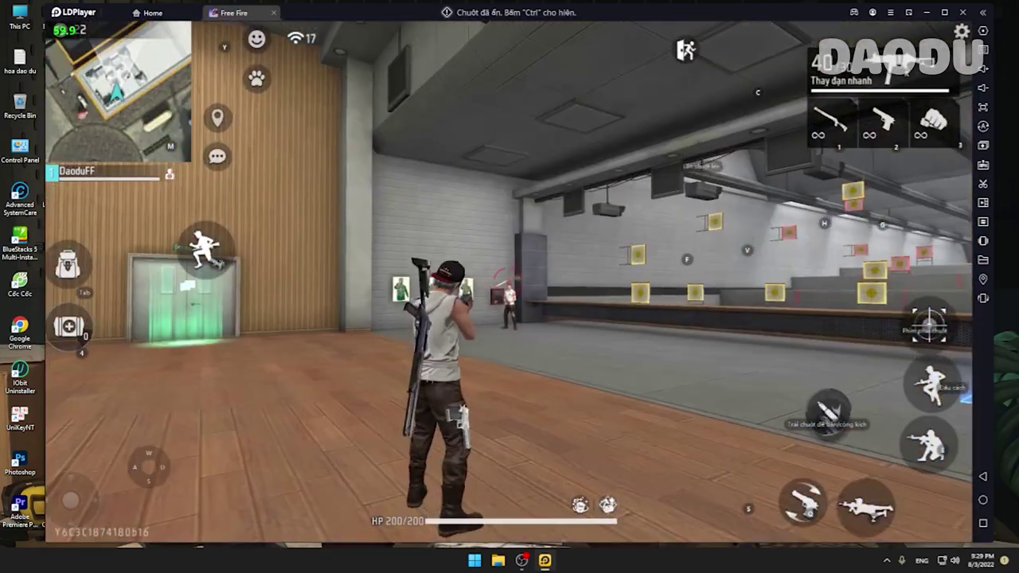
{"action": "key", "text": "3"}
{"action": "key", "text": "w"}
{"action": "key", "text": "2"}
{"action": "key", "text": "space"}
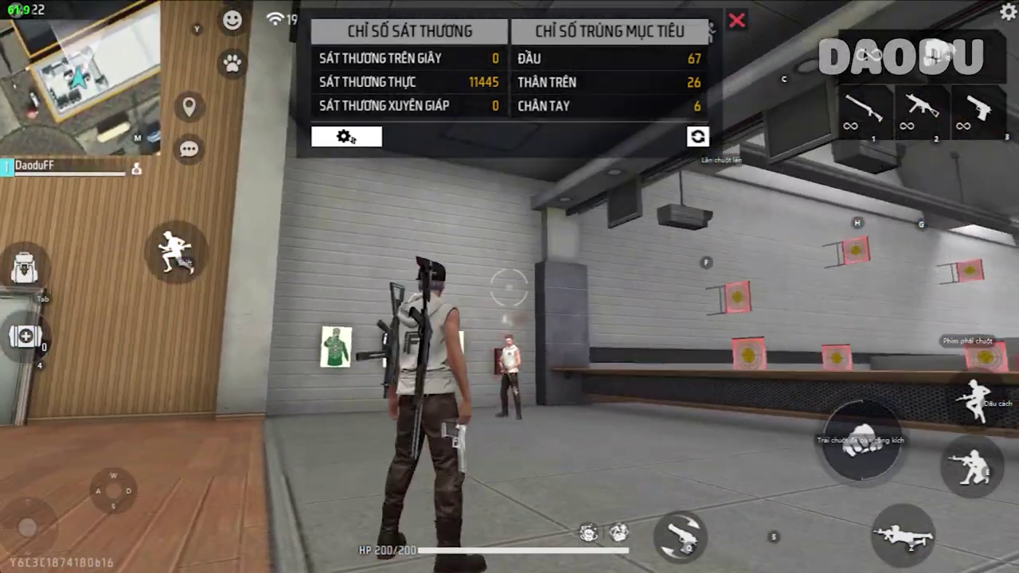
Sprint around the shooting range, alternating between the first weapon and bare fists and firing at the practice dummy
{"action": "key", "text": "shift+w"}
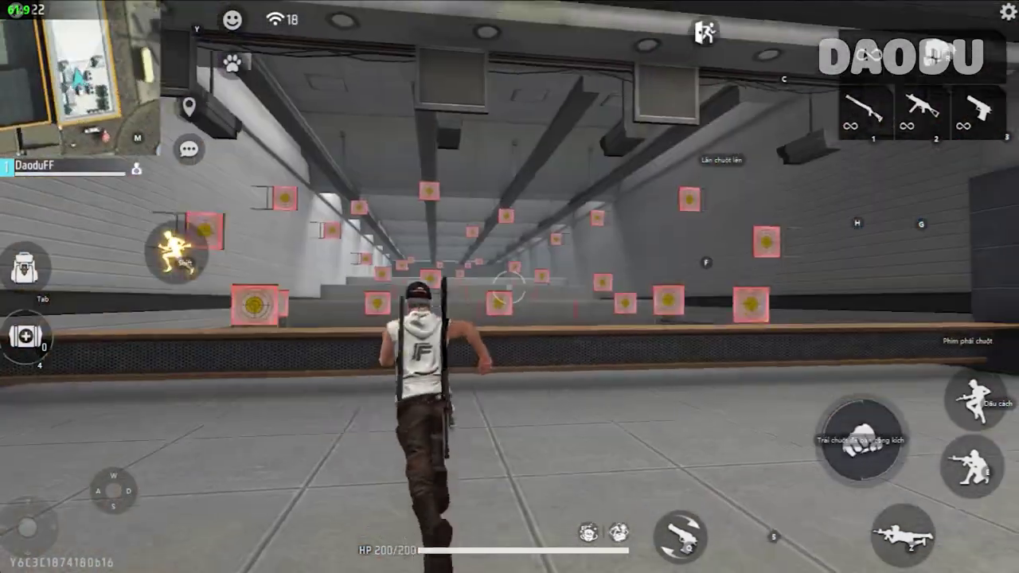
{"action": "key", "text": "1"}
{"action": "key", "text": "d"}
{"action": "key", "text": "a"}
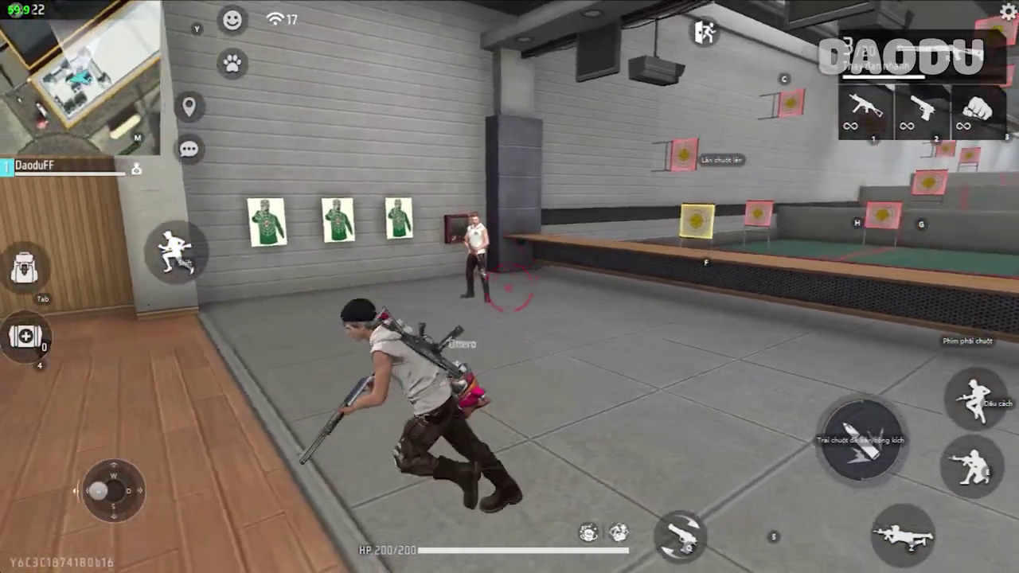
{"action": "left_click", "coordinate": [509, 288]}
{"action": "key", "text": "3"}
{"action": "key", "text": "shift+w"}
{"action": "key", "text": "1"}
{"action": "key", "text": "w"}
{"action": "key", "text": "d"}
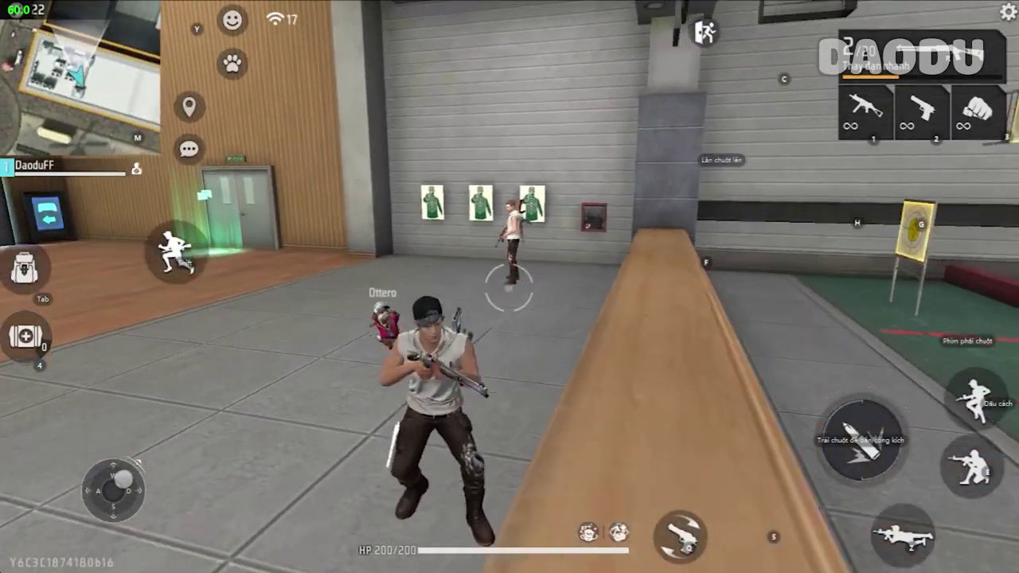
{"action": "left_click", "coordinate": [508, 287]}
{"action": "key", "text": "3"}
{"action": "key", "text": "shift+w"}
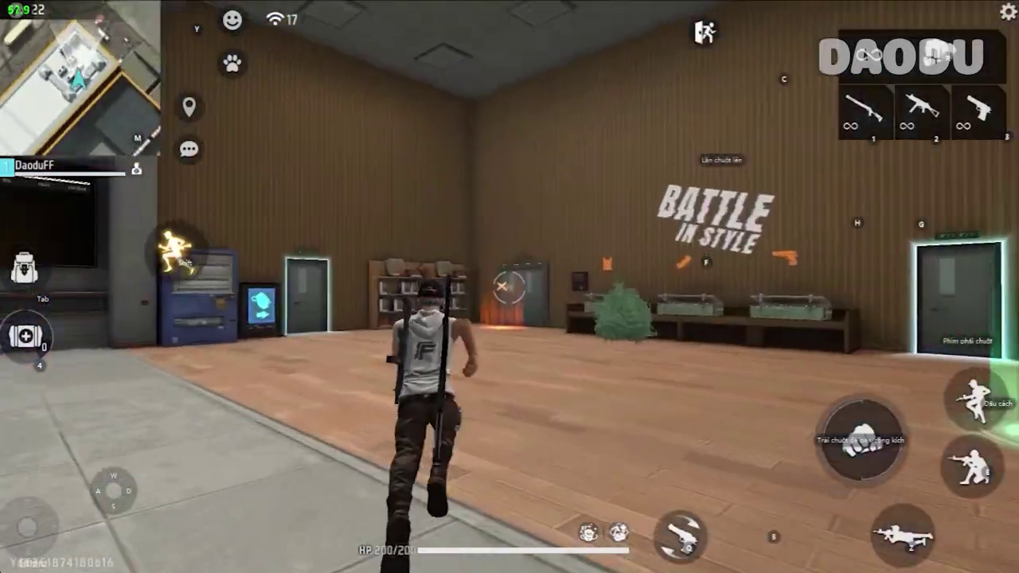
{"action": "key", "text": "w"}
{"action": "key", "text": "a"}
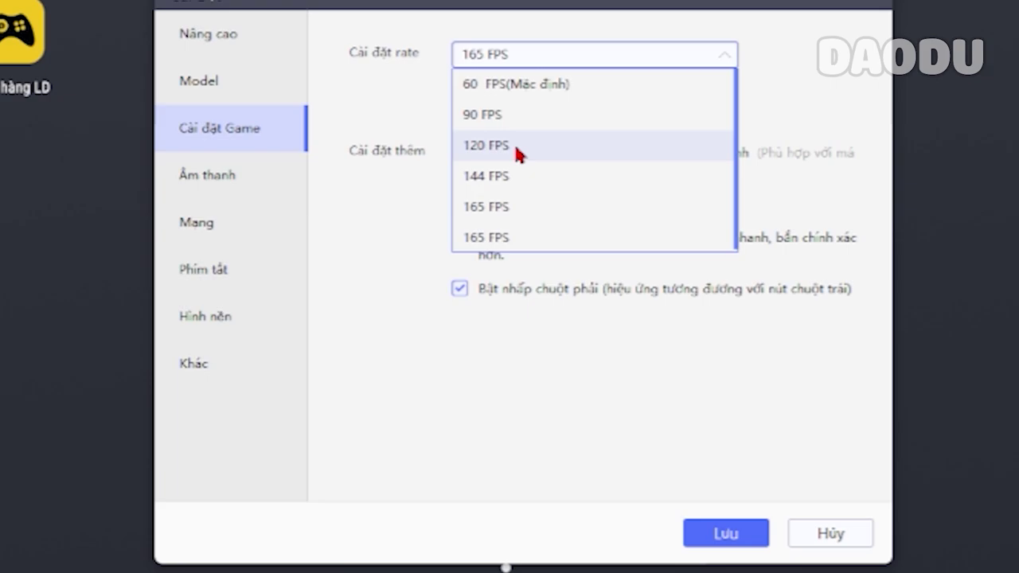
Set LDPlayer's game frame rate to 120 FPS and accept the notice
{"action": "left_click", "coordinate": [514, 145]}
{"action": "left_click", "coordinate": [450, 360]}
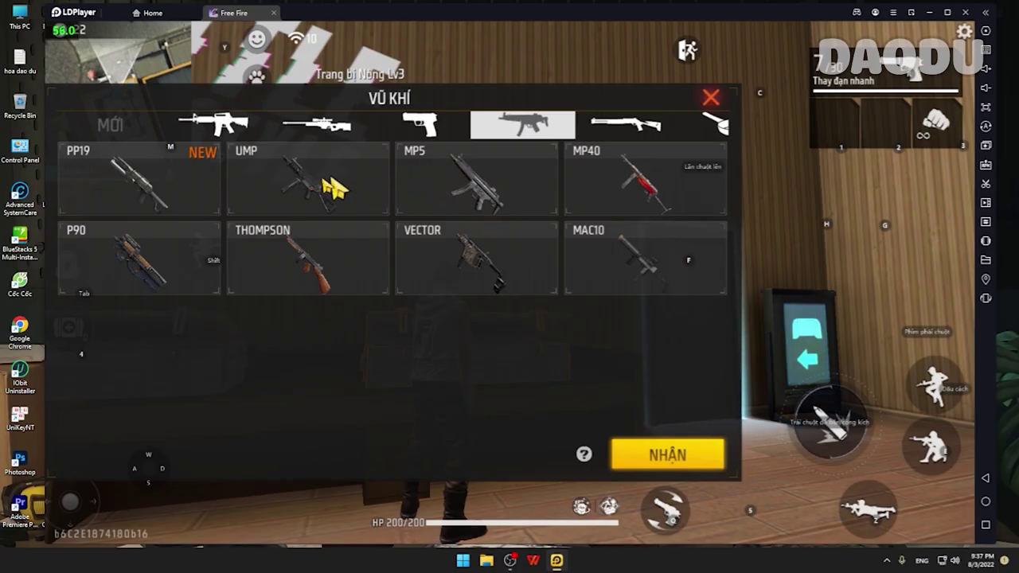
Take the Thompson from the submachine gun selection and close the weapon list
{"action": "left_click", "coordinate": [345, 268]}
{"action": "left_click", "coordinate": [703, 471]}
{"action": "left_click", "coordinate": [711, 99]}
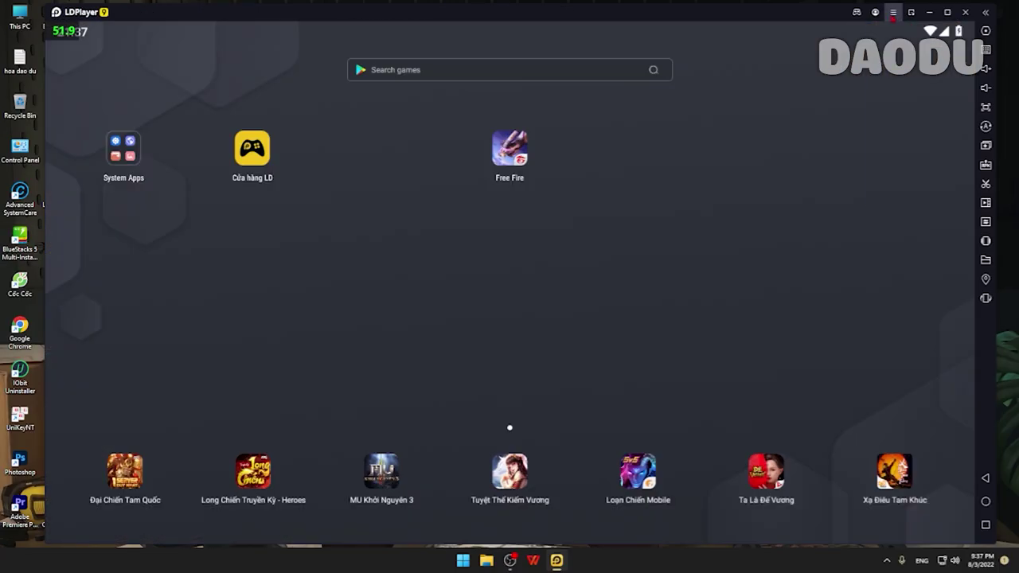
Open LDPlayer's settings, set the game frame rate to 90 FPS, and accept the notice
{"action": "left_click", "coordinate": [892, 12]}
{"action": "left_click", "coordinate": [915, 63]}
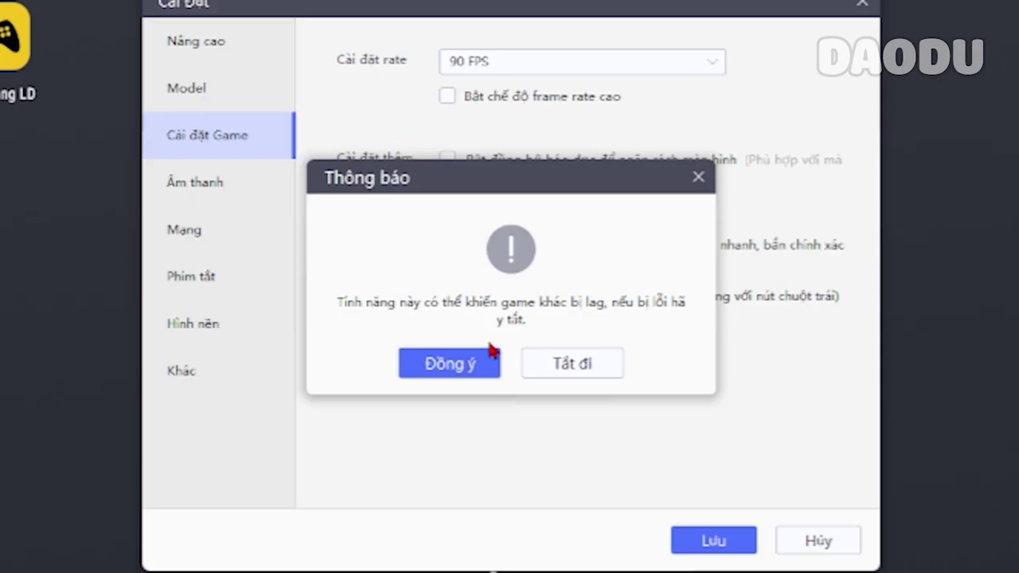
{"action": "left_click", "coordinate": [489, 350]}
Select ROG Phone II as the emulated device model and save the LDPlayer settings
{"action": "left_click", "coordinate": [225, 100]}
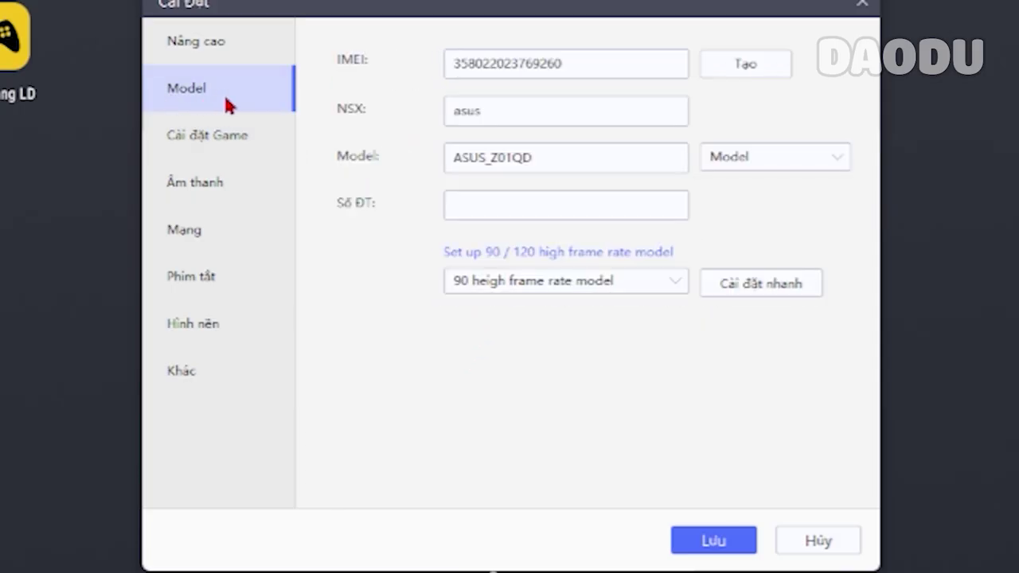
{"action": "left_click", "coordinate": [768, 157]}
{"action": "scroll", "coordinate": [780, 326], "scroll_direction": "down", "scroll_amount": 5}
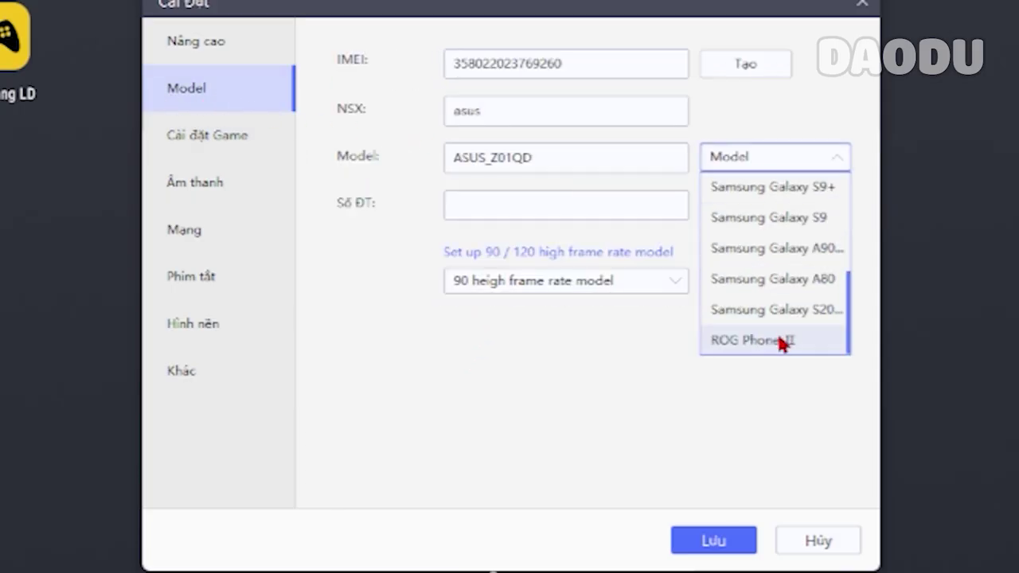
{"action": "left_click", "coordinate": [780, 340]}
{"action": "left_click", "coordinate": [712, 549]}
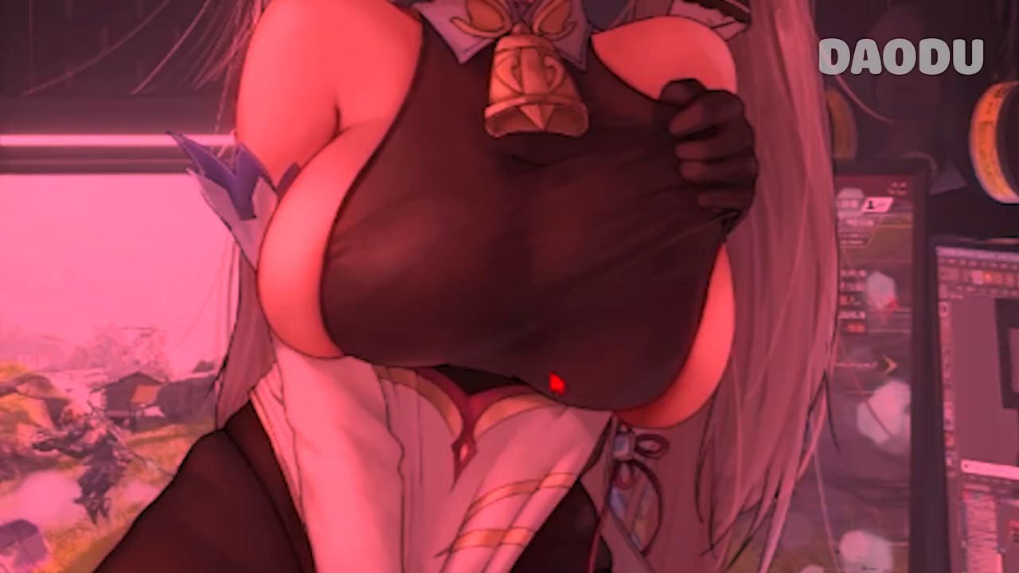